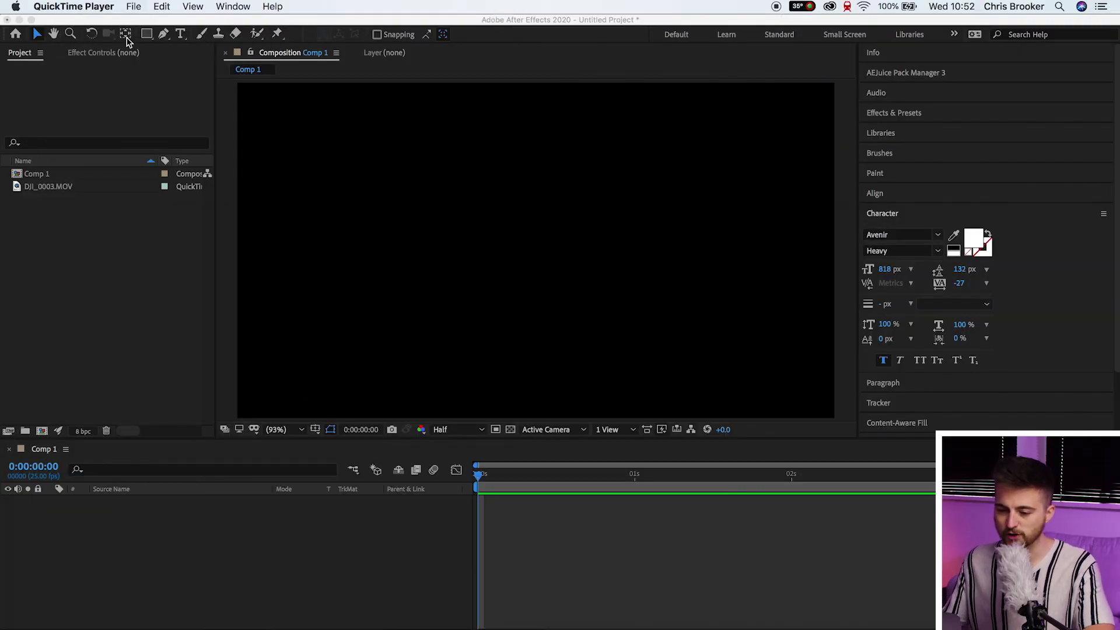
- Bring After Effects to the front, showing the empty Comp 1 with DJI_0003.MOV in the project
click(205, 546)
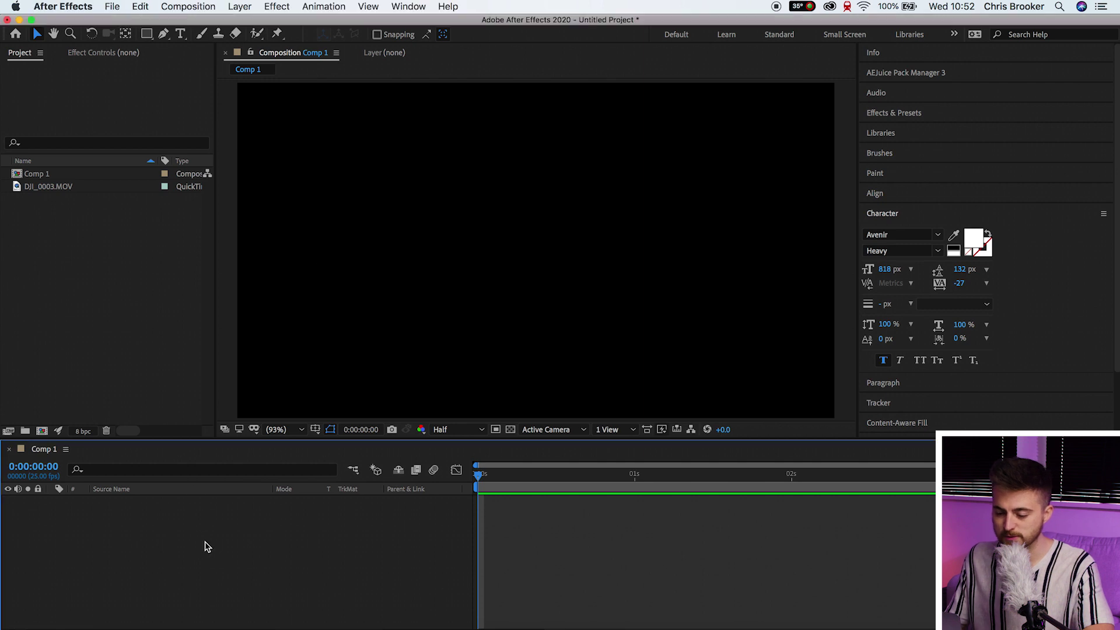
- Create a white 'BF' text layer in Avenir Heavy 818 px, centred in Comp 1
click(181, 35)
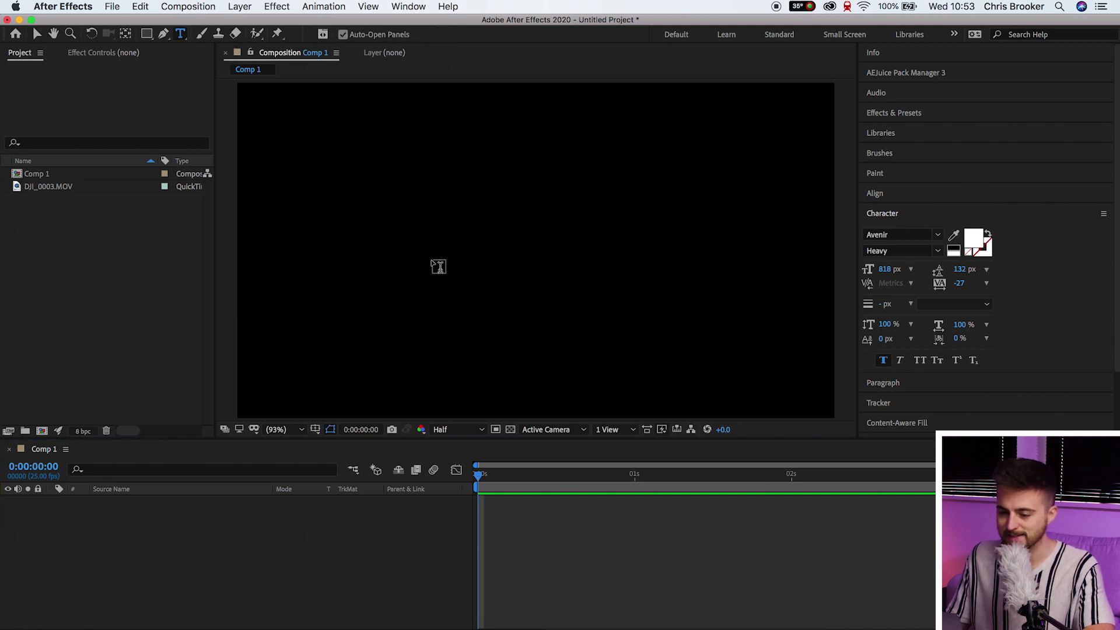
click(420, 254)
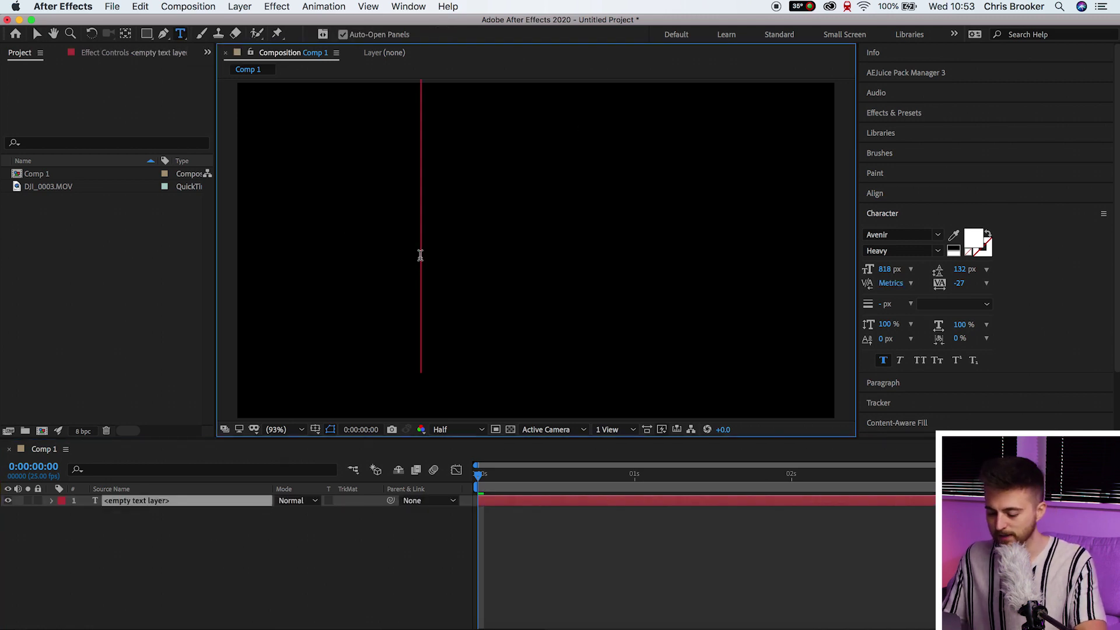
text(BF)
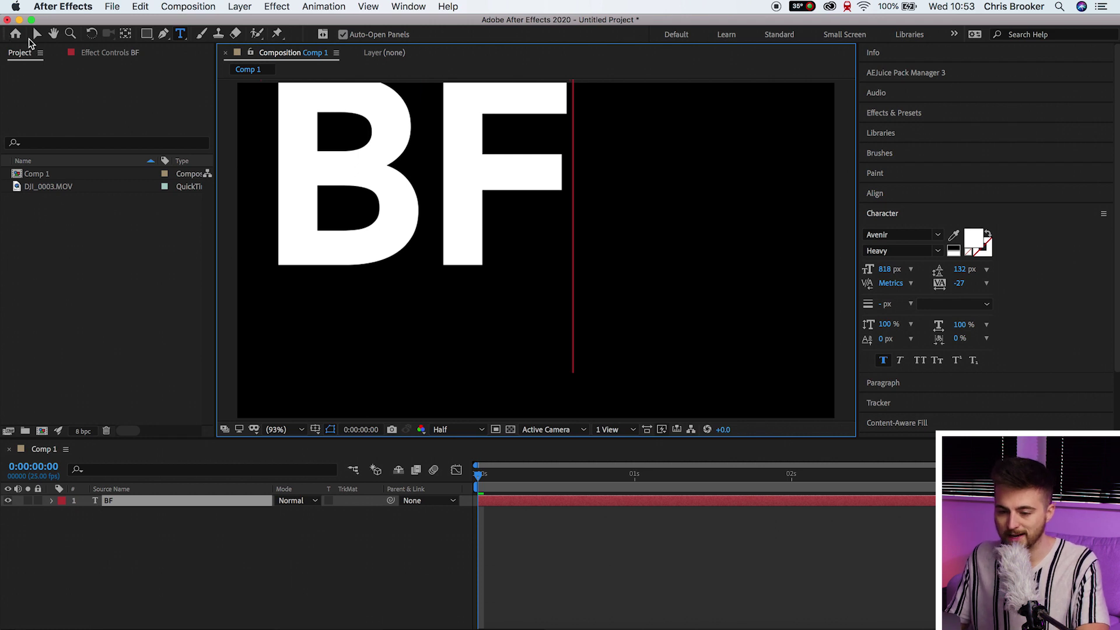
click(36, 33)
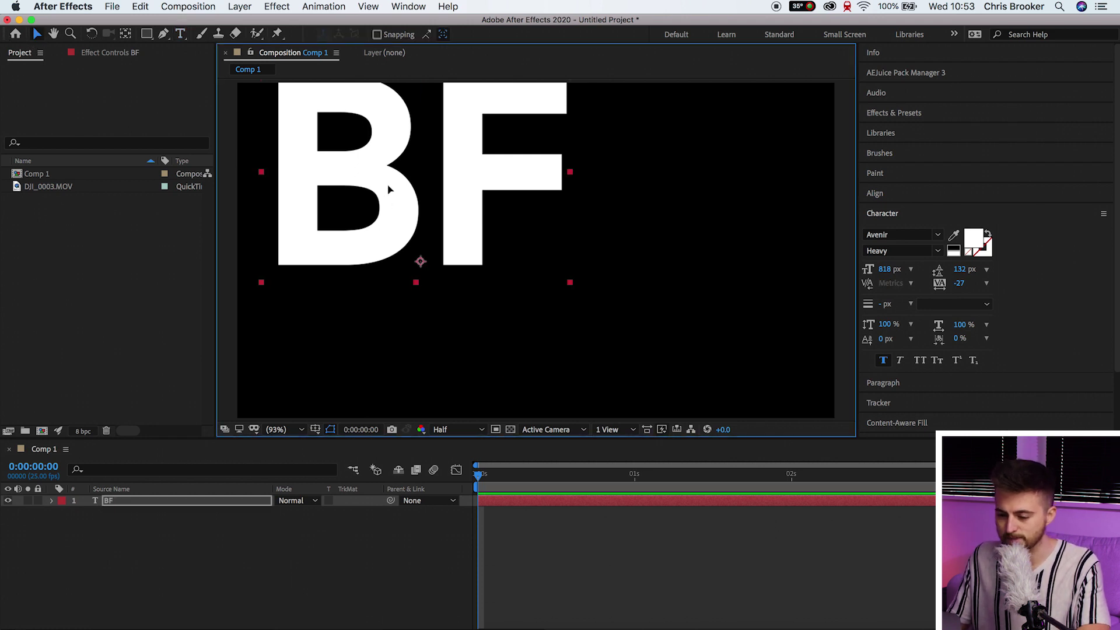
drag(387, 187, 502, 263)
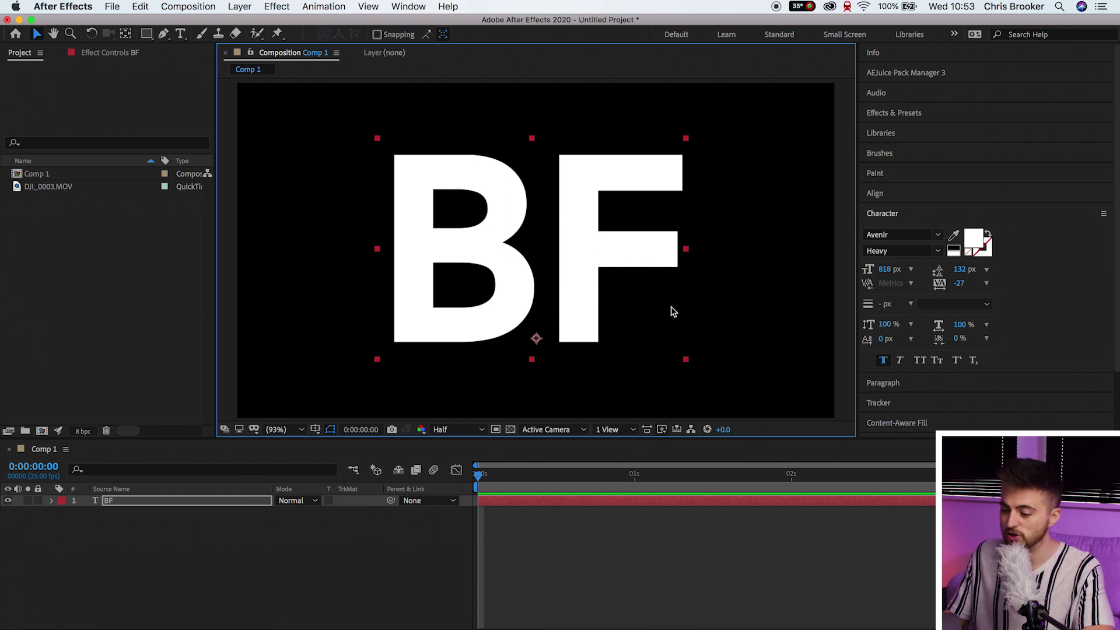
click(968, 247)
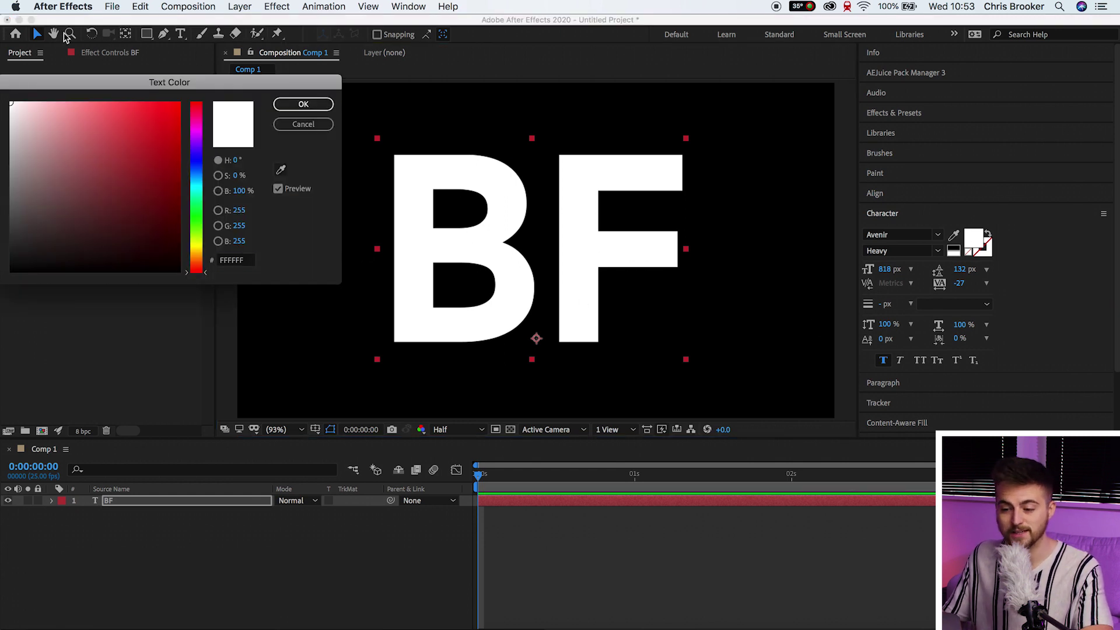
click(303, 104)
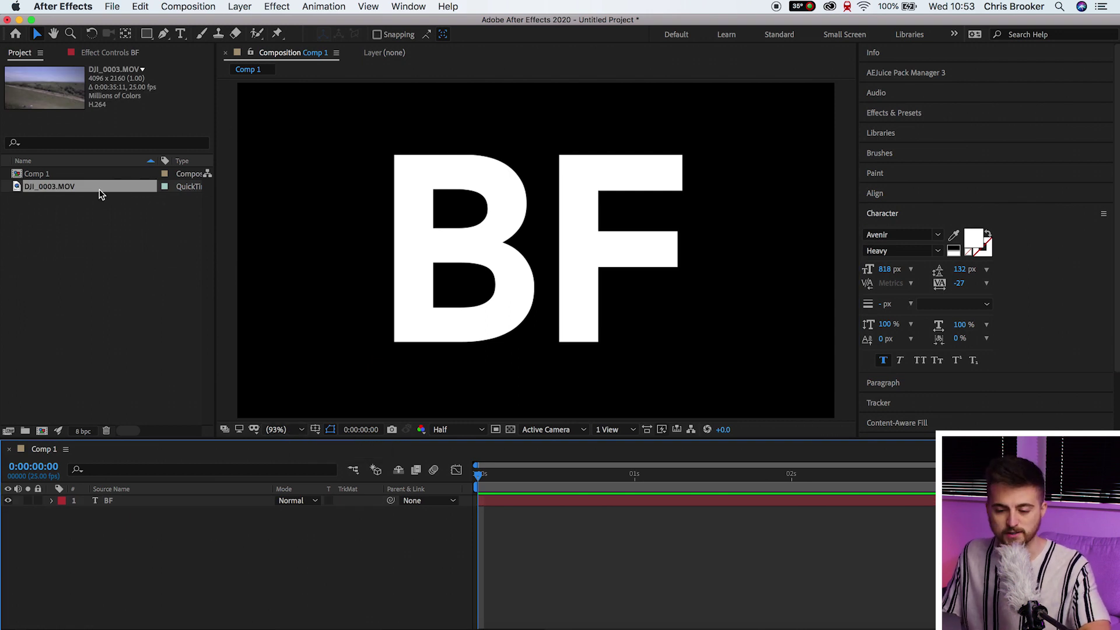
- Place DJI_0003.MOV beneath the BF layer, preview it, and reveal its 86% Scale
drag(80, 193, 211, 523)
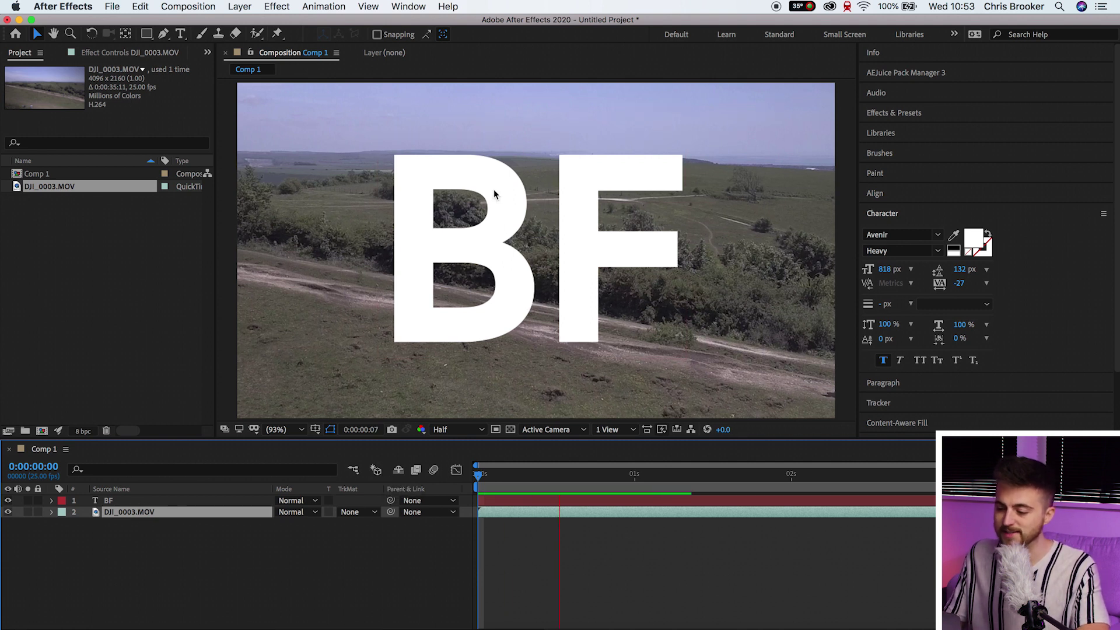
key(space)
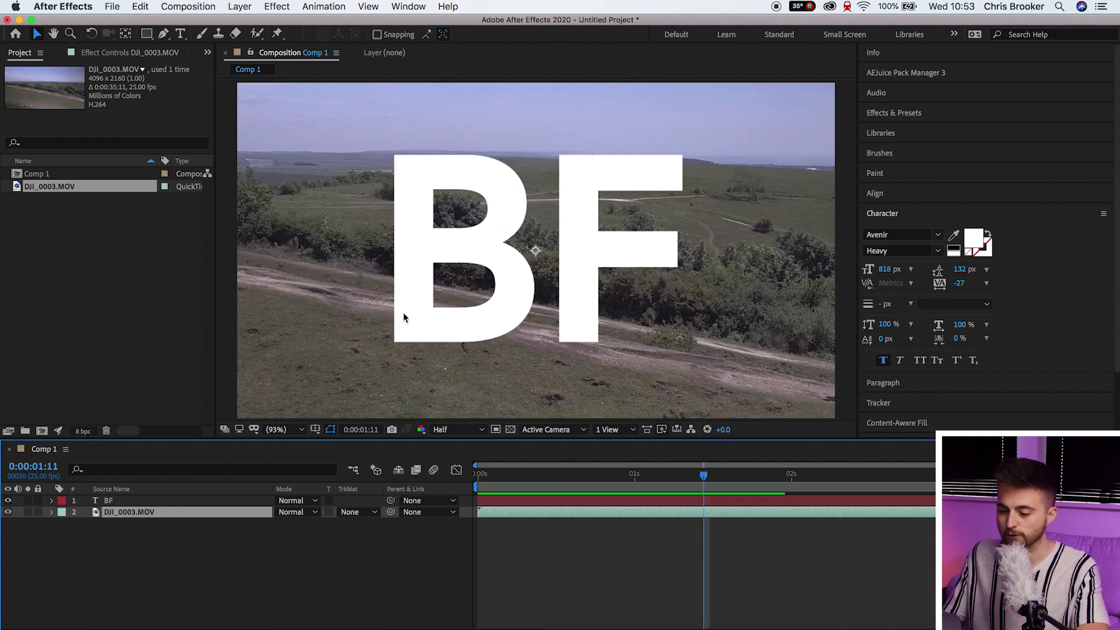
key(space)
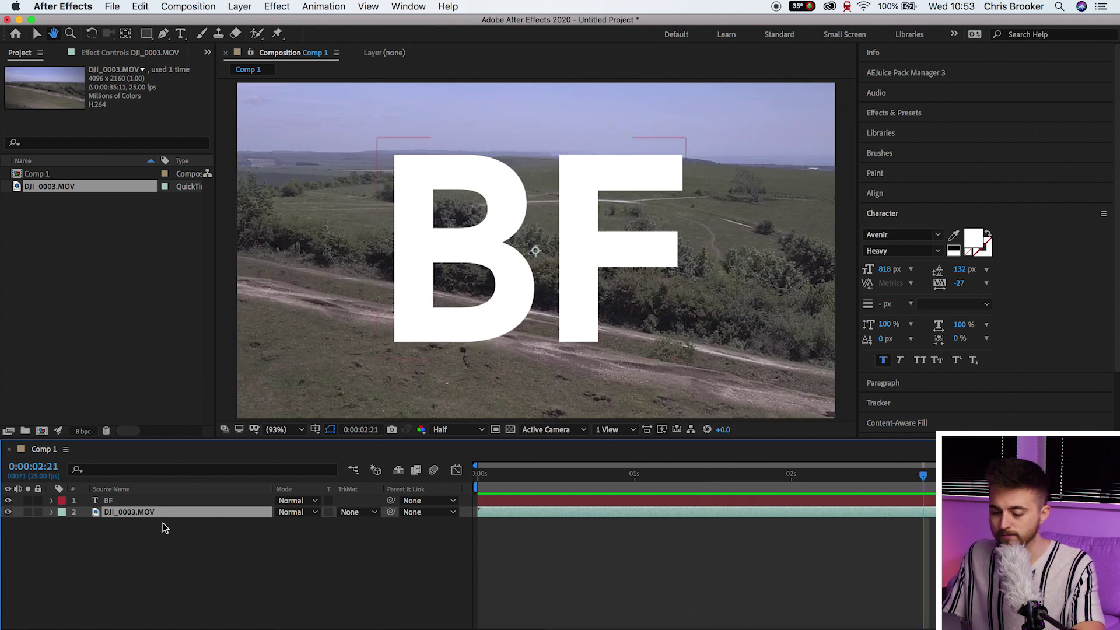
key(s)
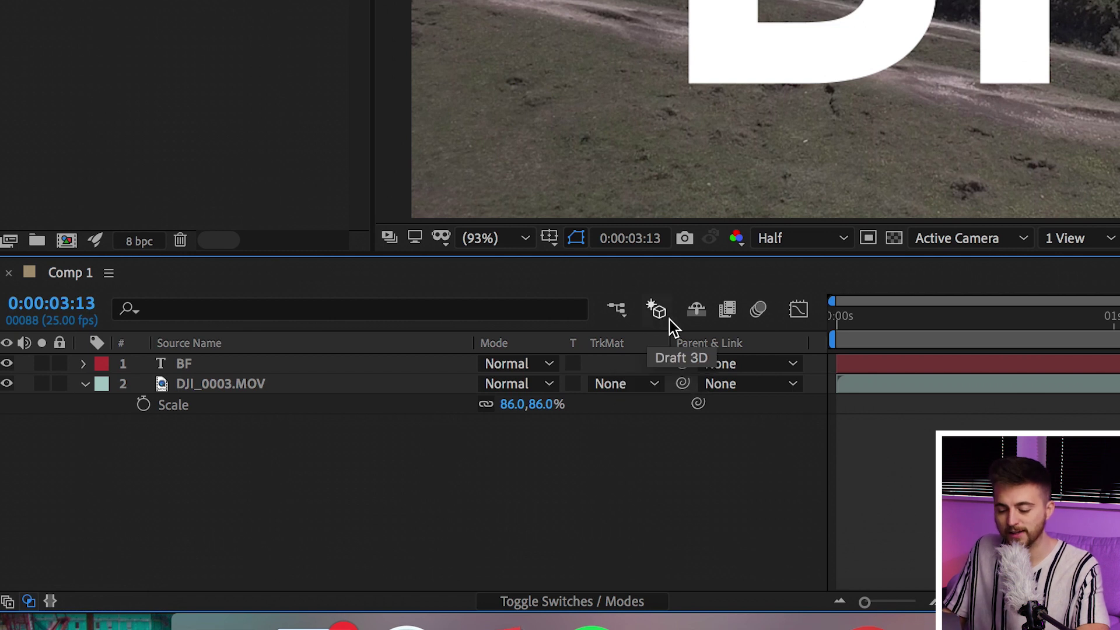
- Set the DJI_0003.MOV layer's track matte to Alpha Matte 'BF'
click(564, 600)
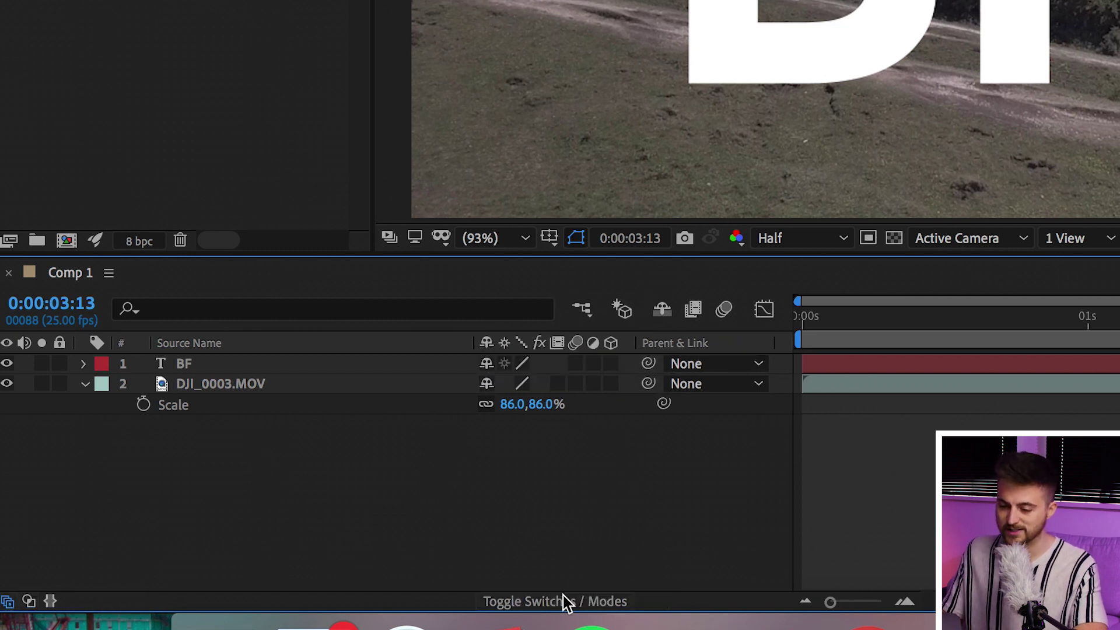
click(541, 595)
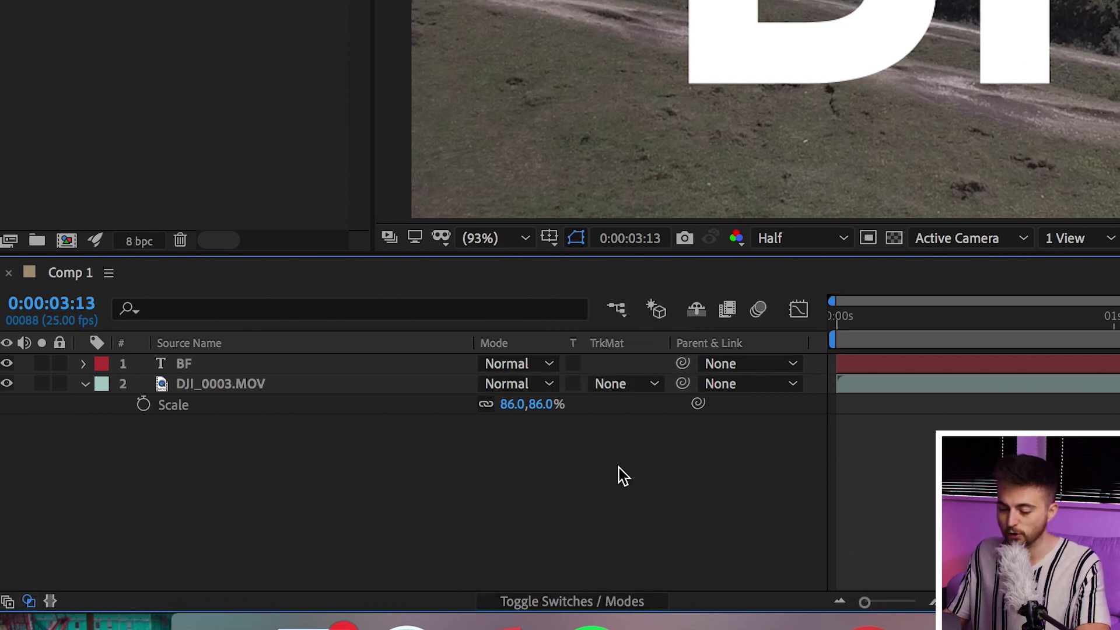
click(234, 385)
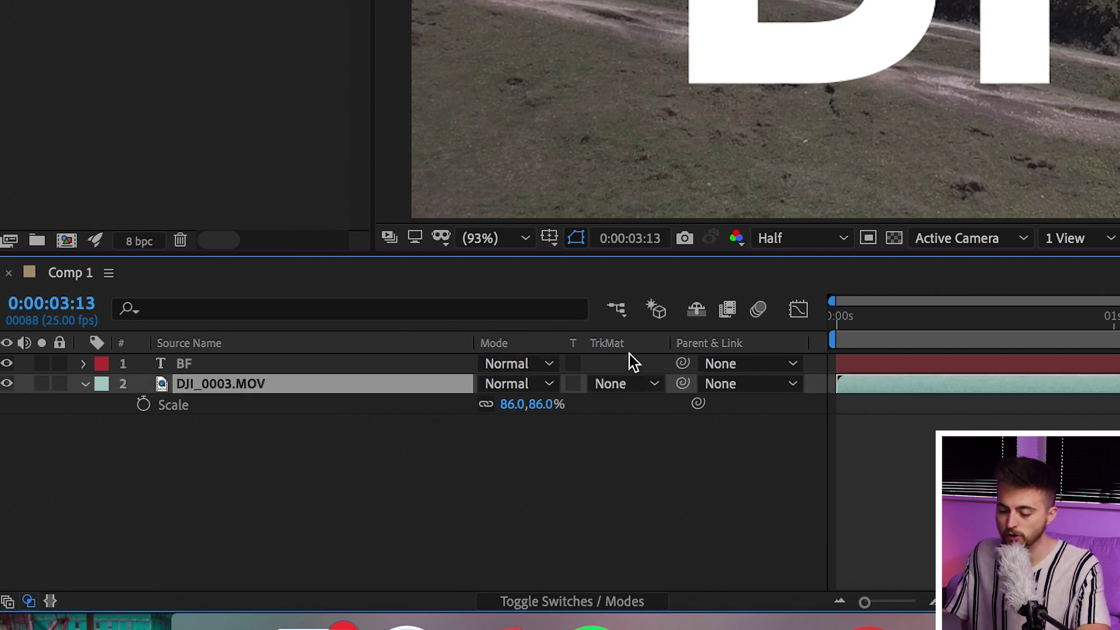
click(627, 386)
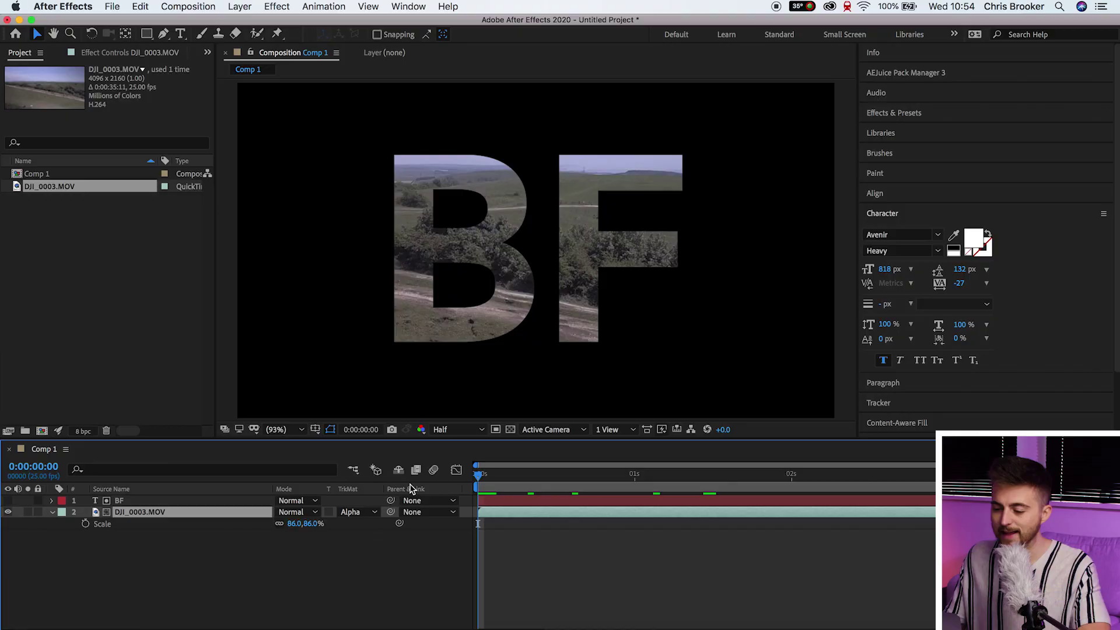
key(space)
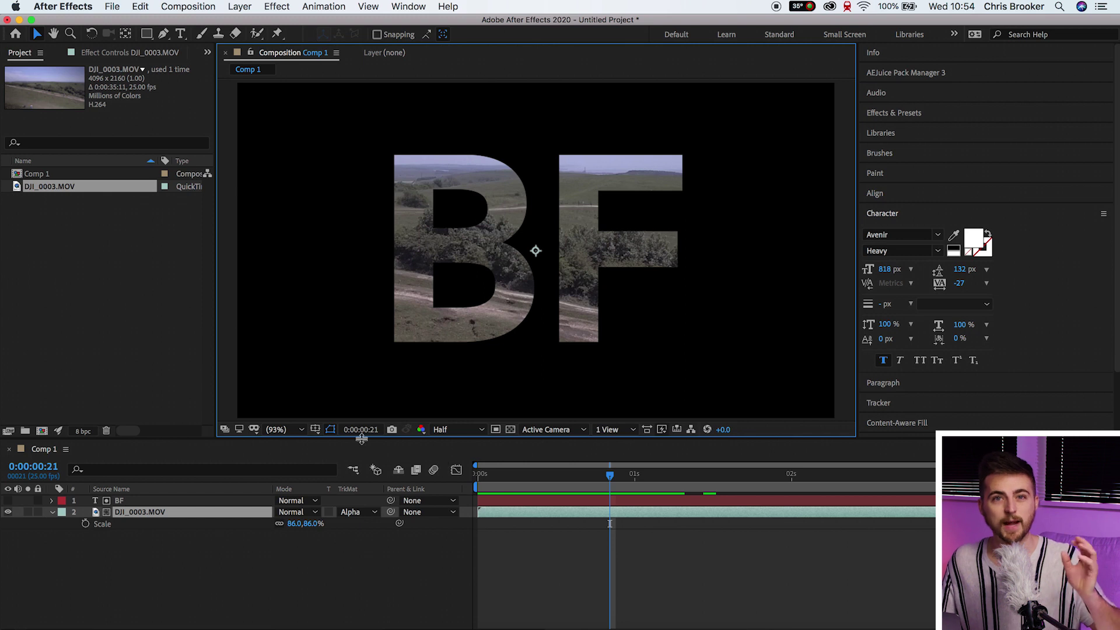
- Turn on the transparency grid, preview from frame 9, and end the work area at about one second
click(509, 431)
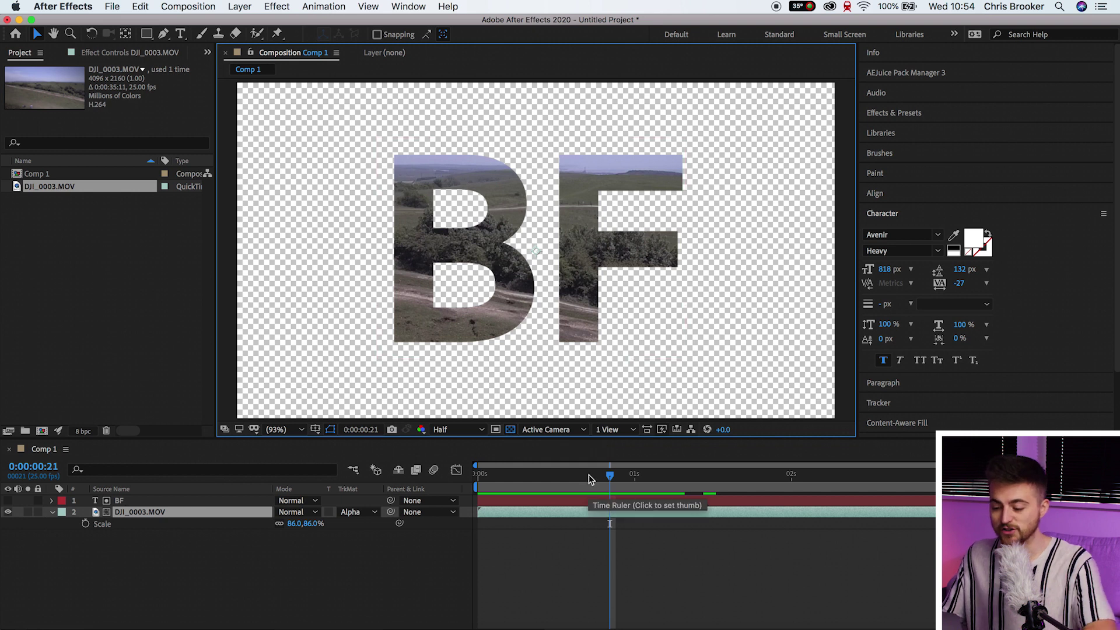
click(534, 475)
key(space)
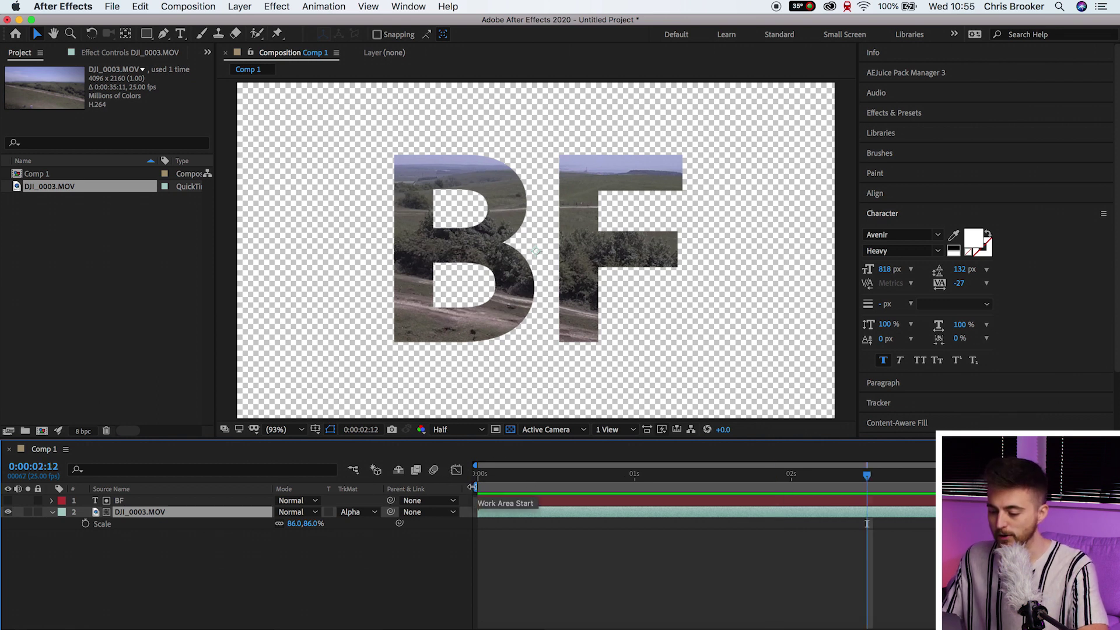
mouse_move(472, 486)
mouse_down()
mouse_move(546, 487)
mouse_move(476, 486)
mouse_up()
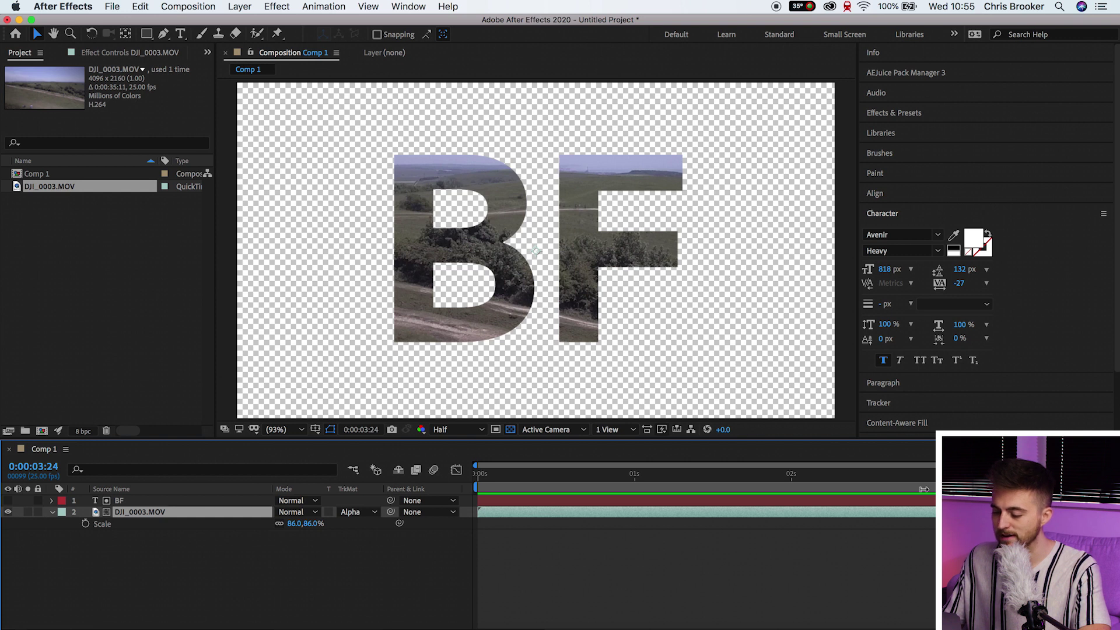
drag(923, 489, 636, 486)
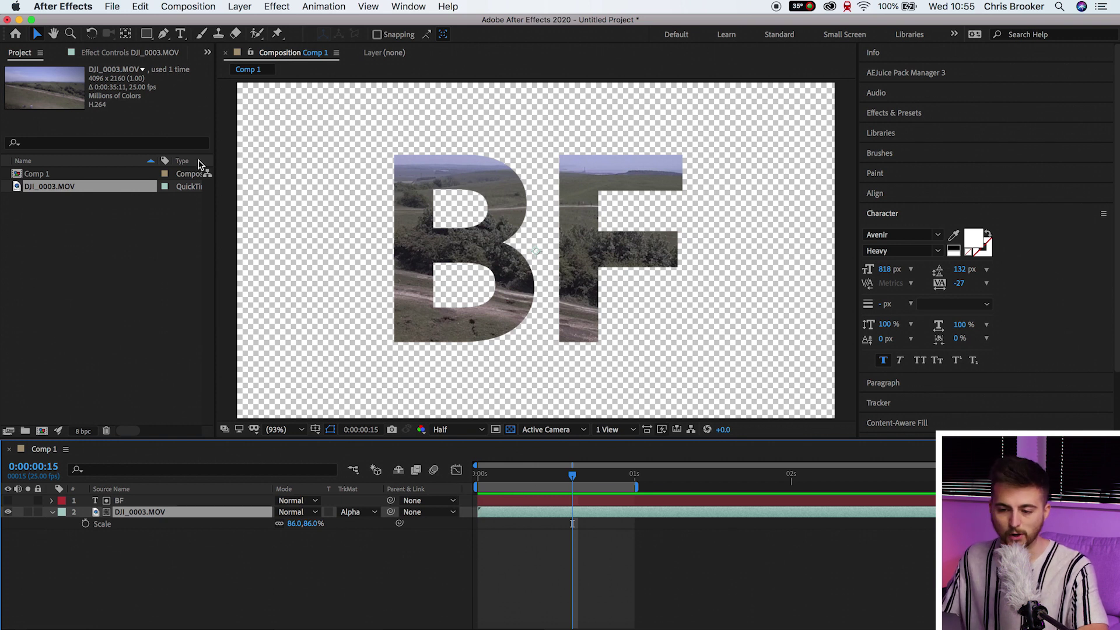
- Add Comp 1 to the Render Queue with Best quality and Full resolution render settings
click(182, 7)
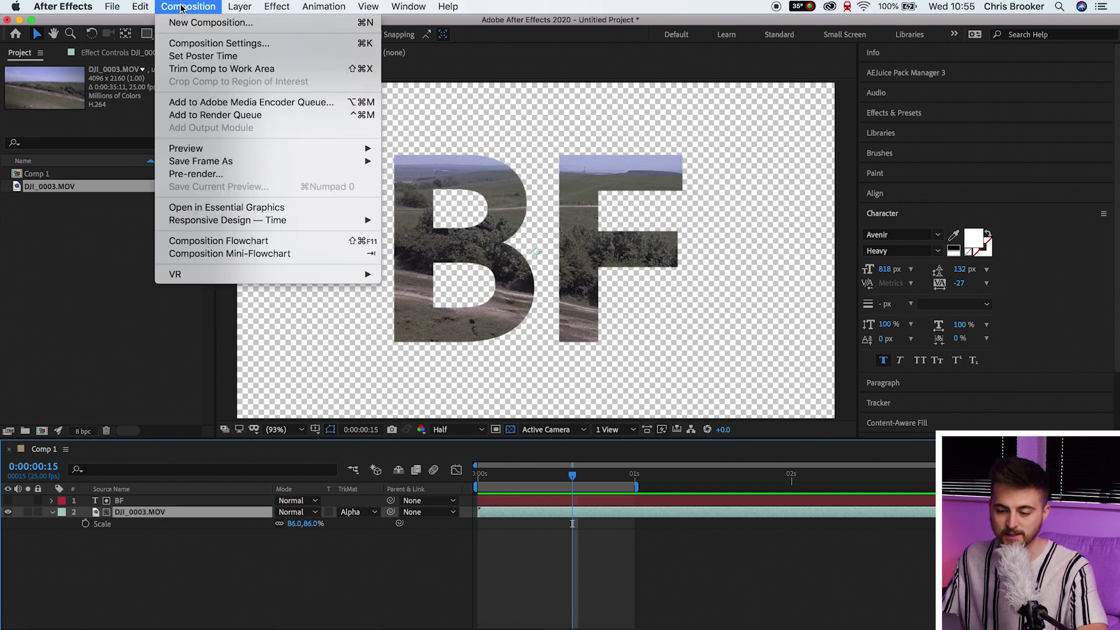
click(240, 116)
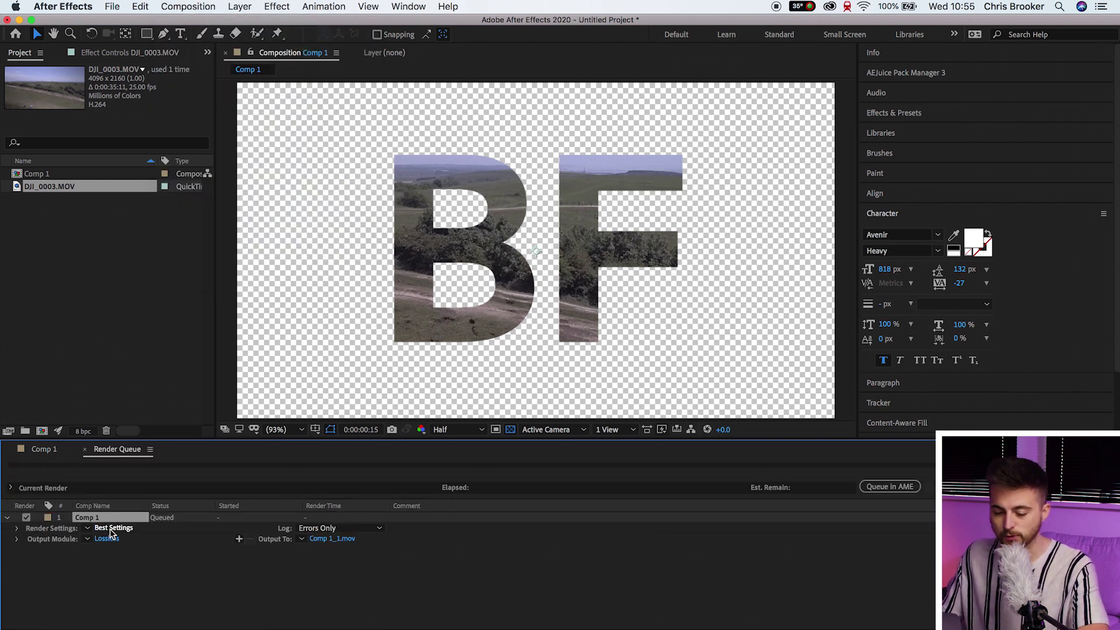
click(112, 529)
click(109, 124)
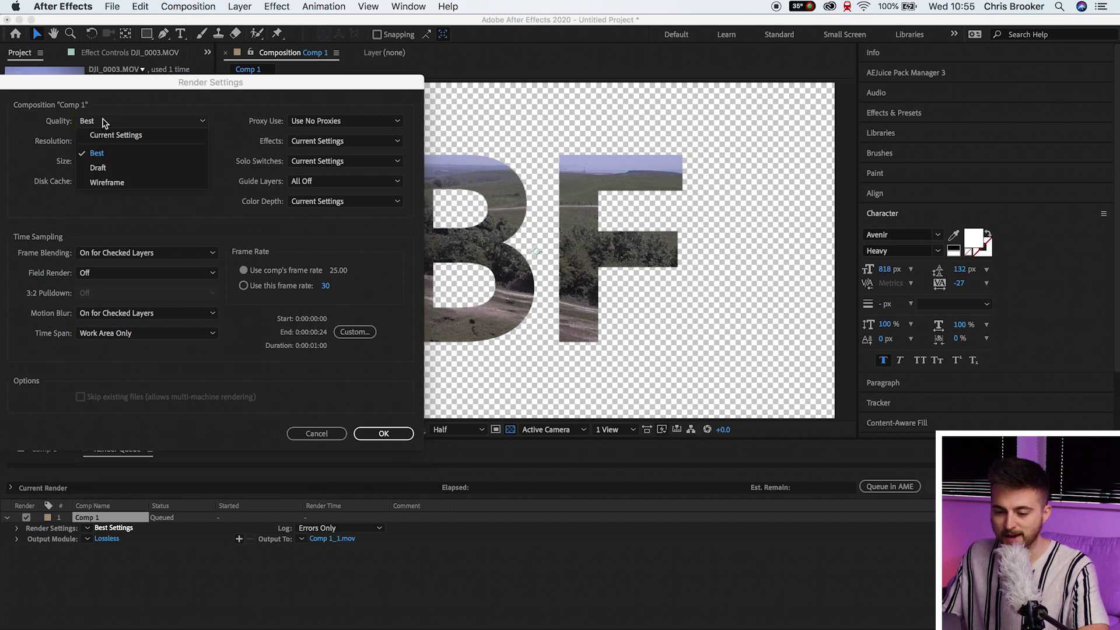
click(101, 153)
click(101, 142)
click(103, 144)
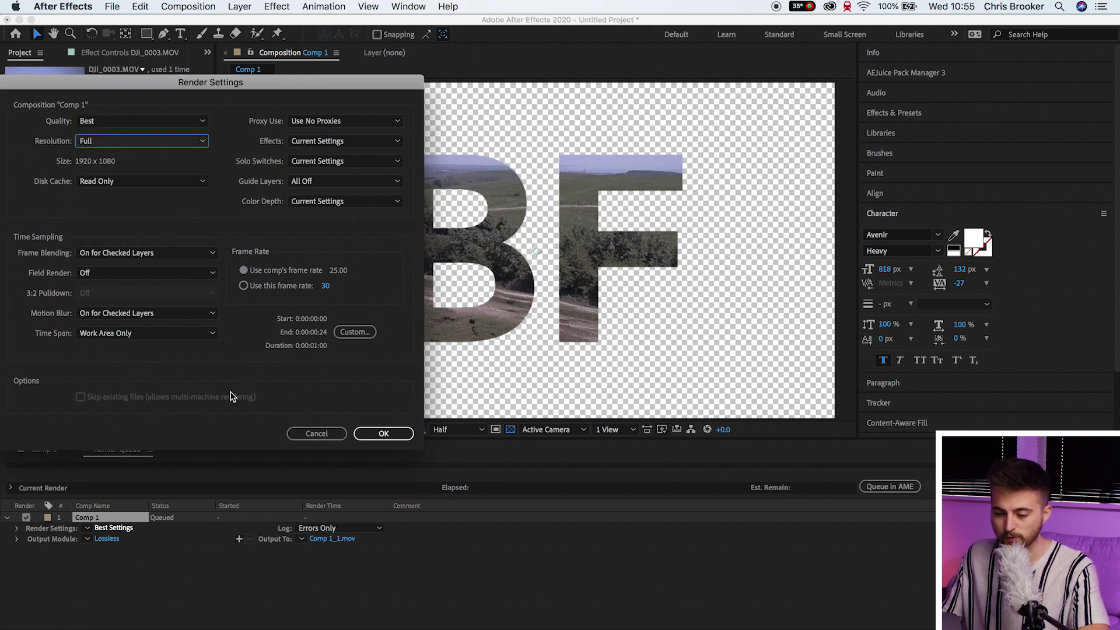
click(383, 433)
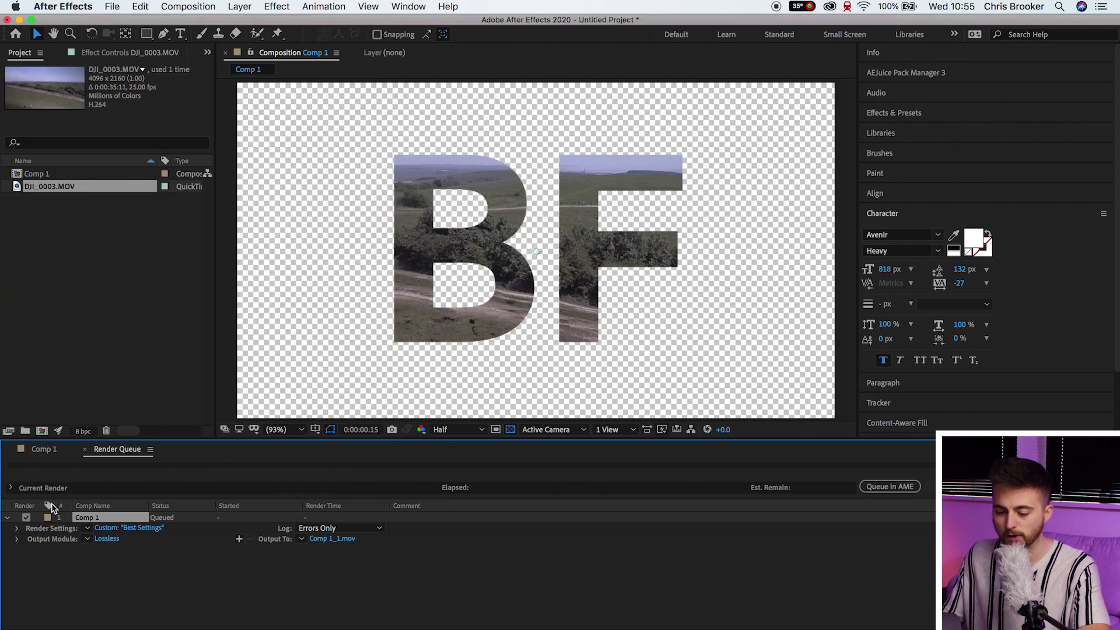
- In Output Module Settings, keep QuickTime format and no post-render action
click(107, 538)
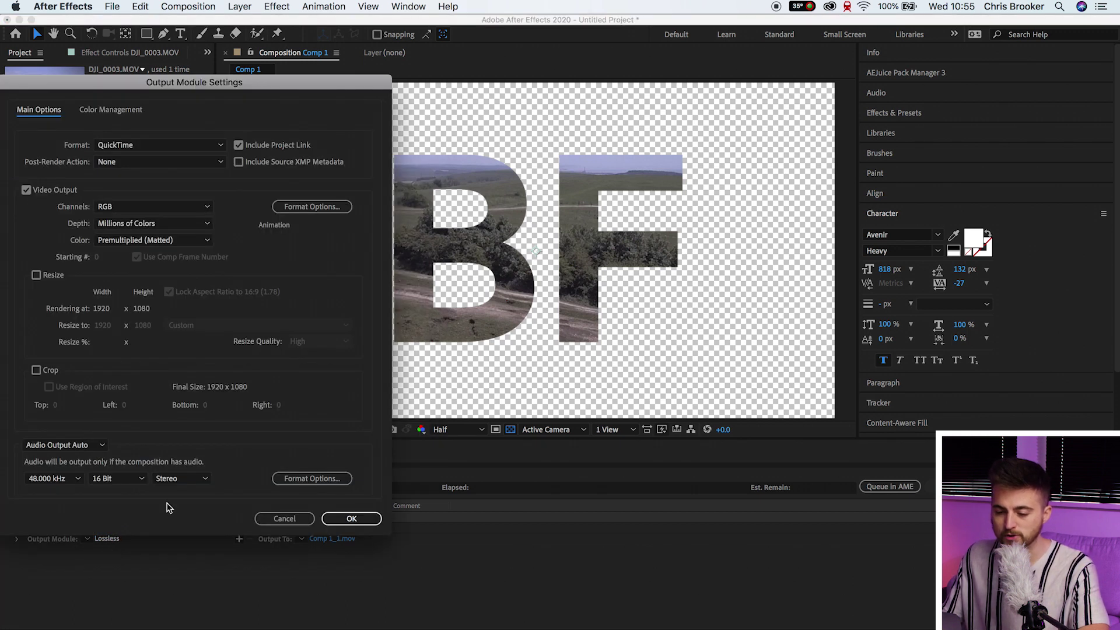
drag(113, 86, 457, 84)
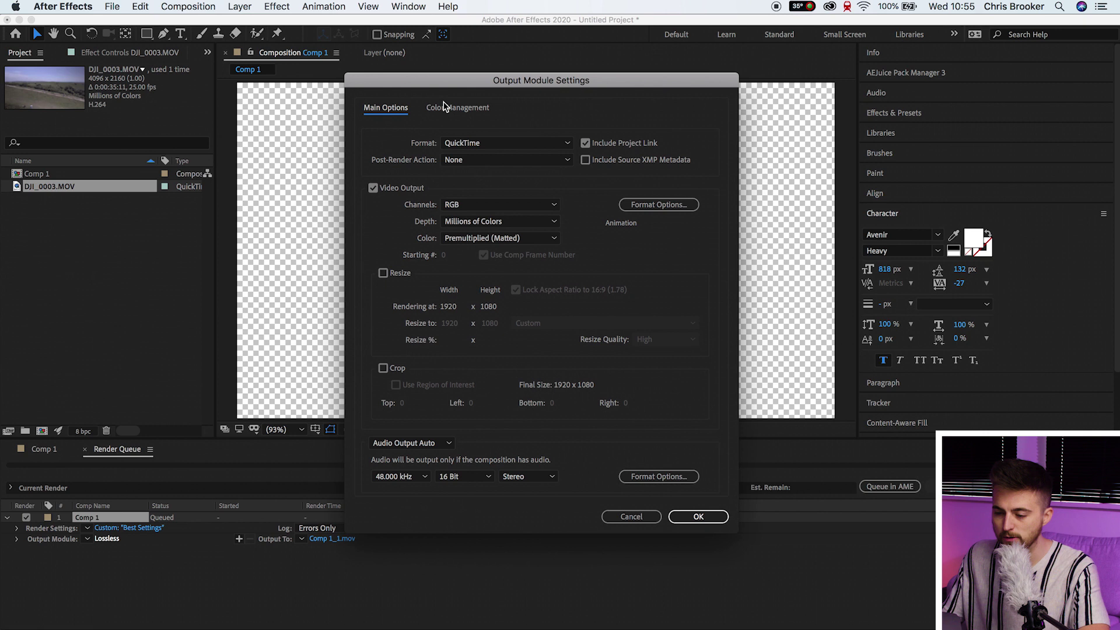
click(467, 143)
click(493, 275)
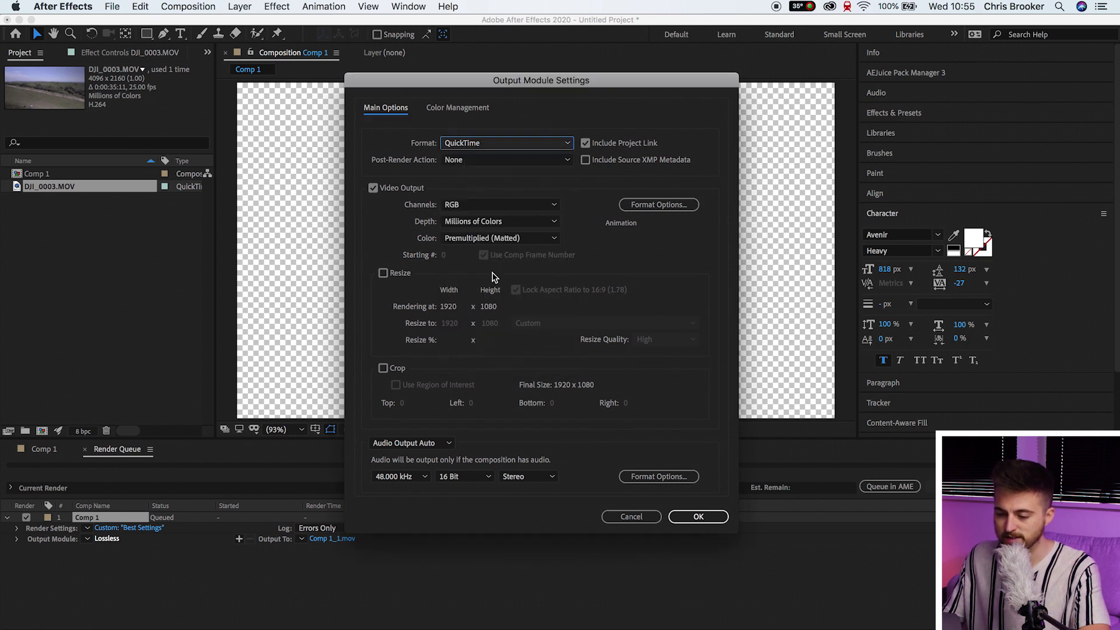
click(464, 160)
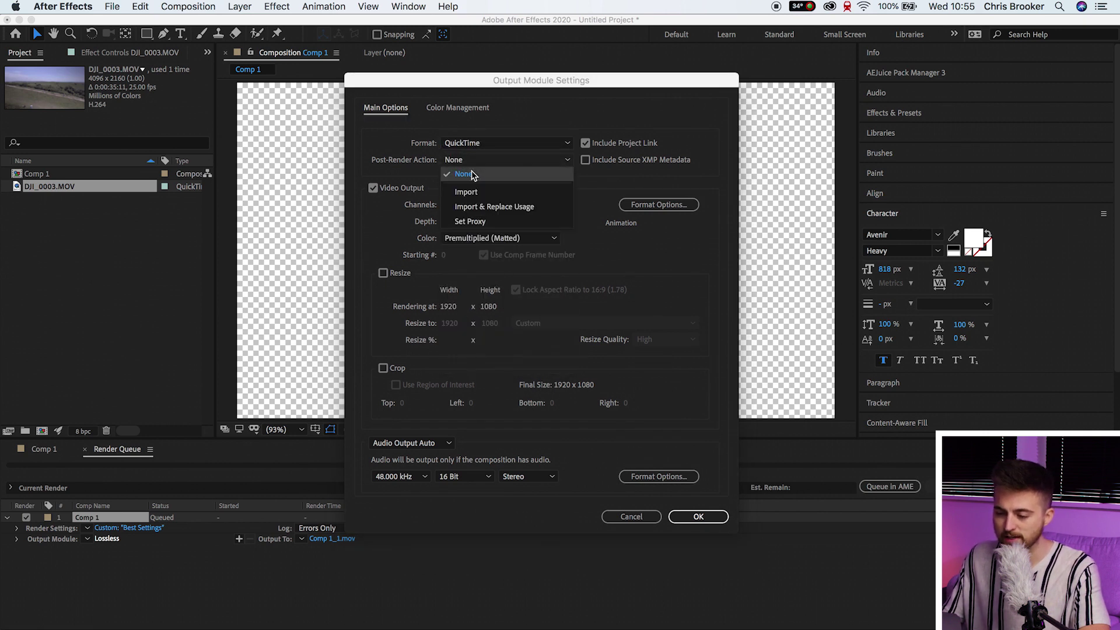
click(471, 171)
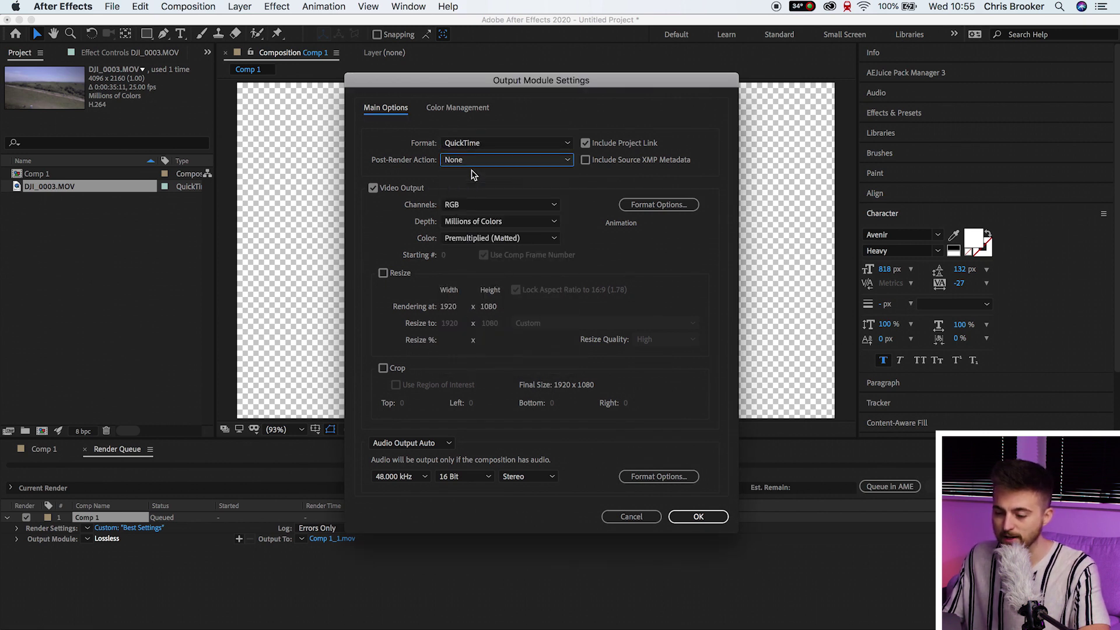
- Set Channels to RGB + Alpha, with Millions of Colors+ depth and Premultiplied colour
click(461, 204)
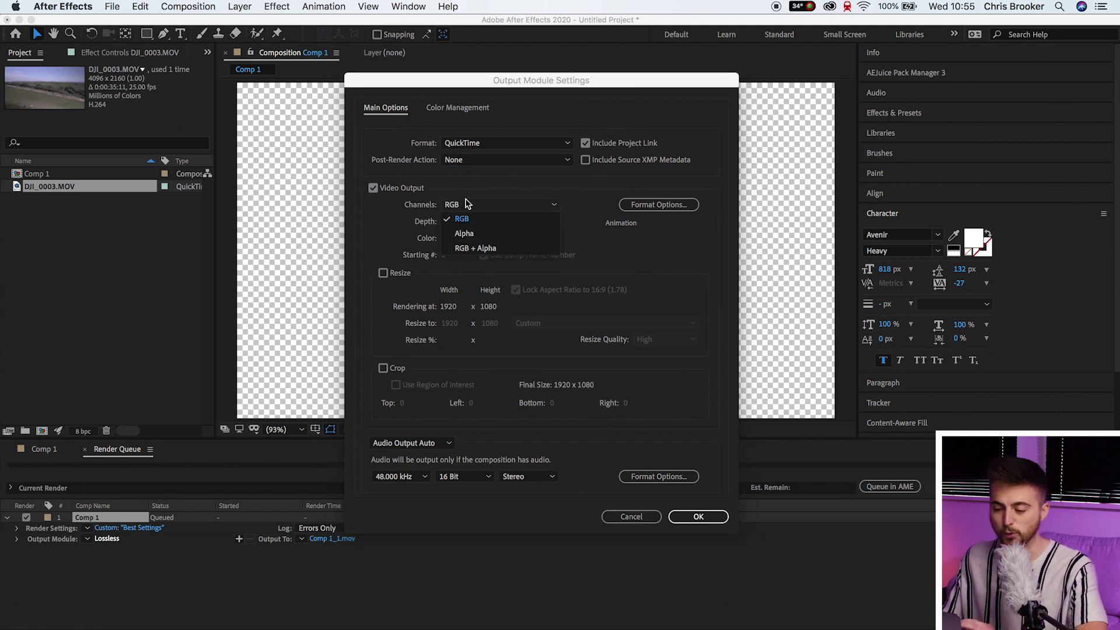
click(496, 247)
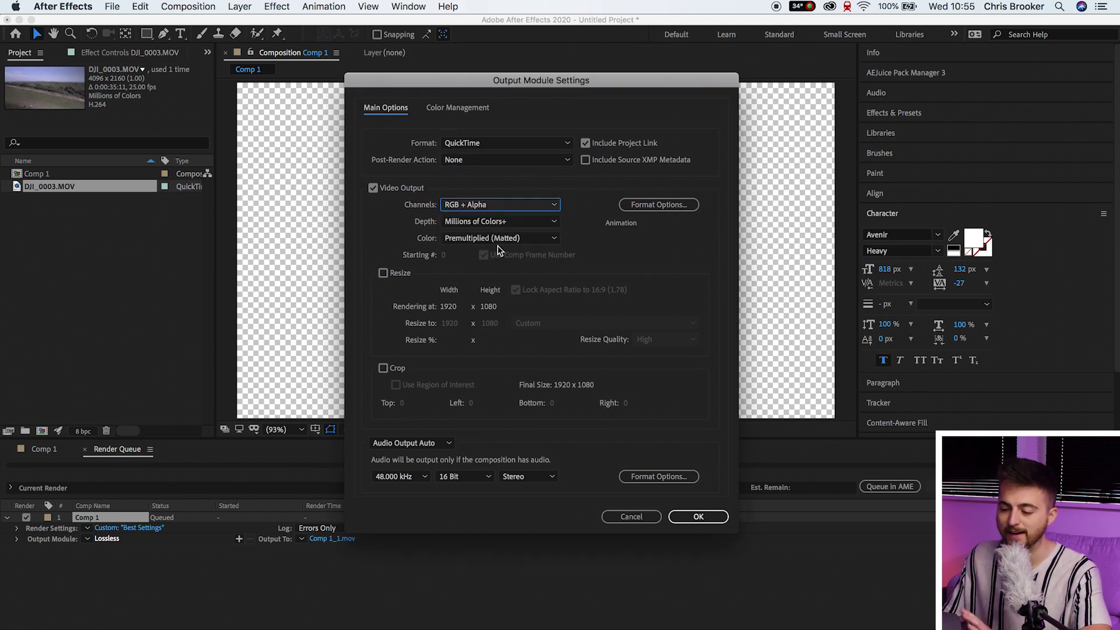
click(474, 226)
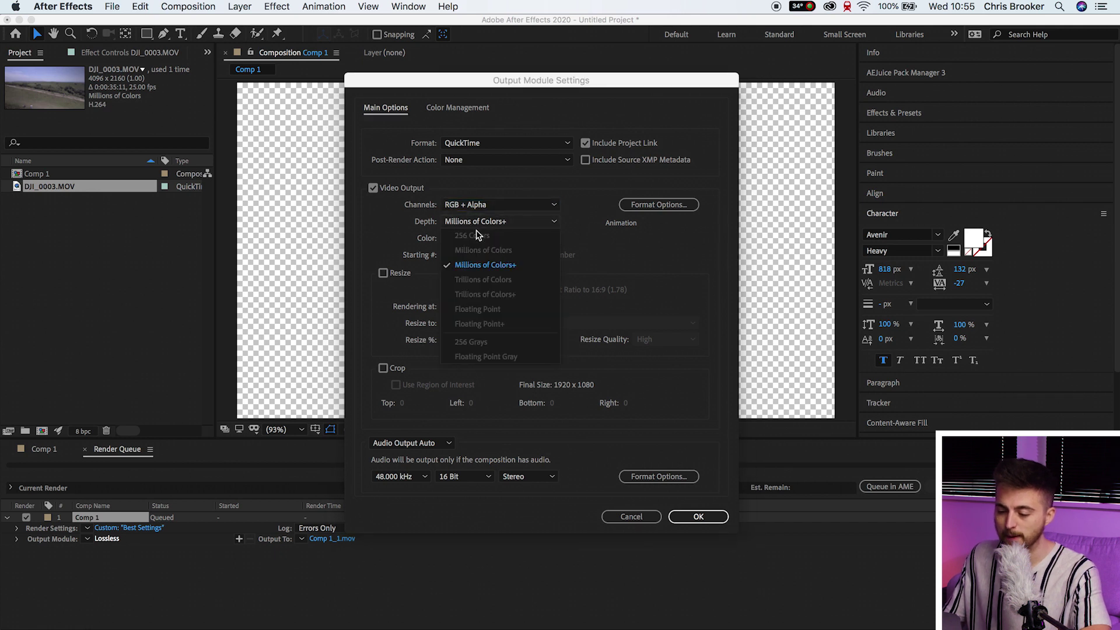
click(484, 263)
click(474, 240)
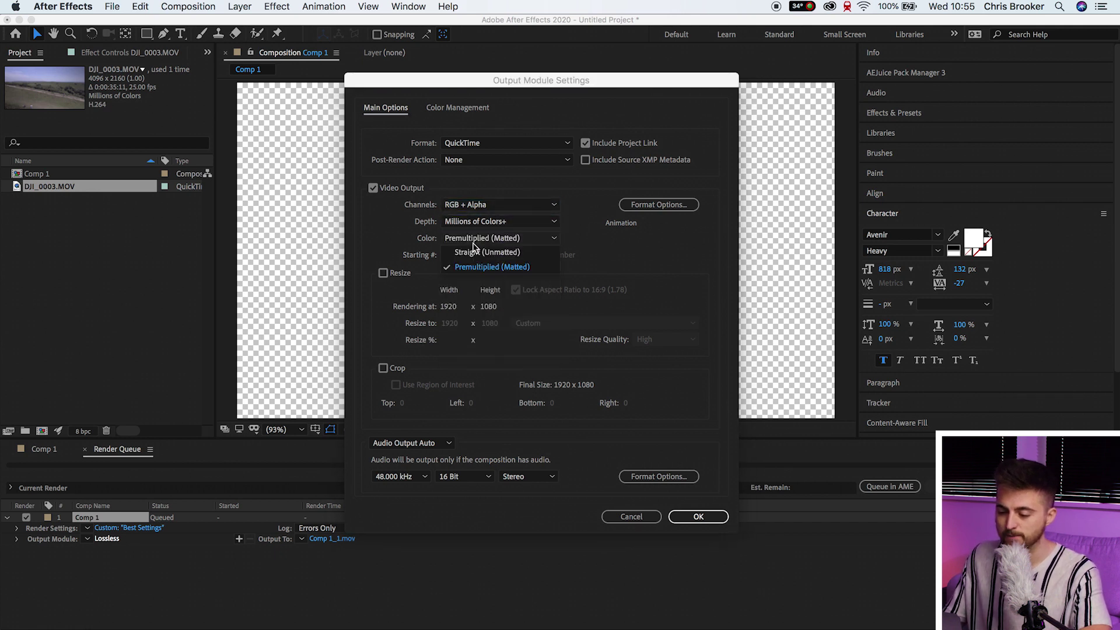
click(500, 268)
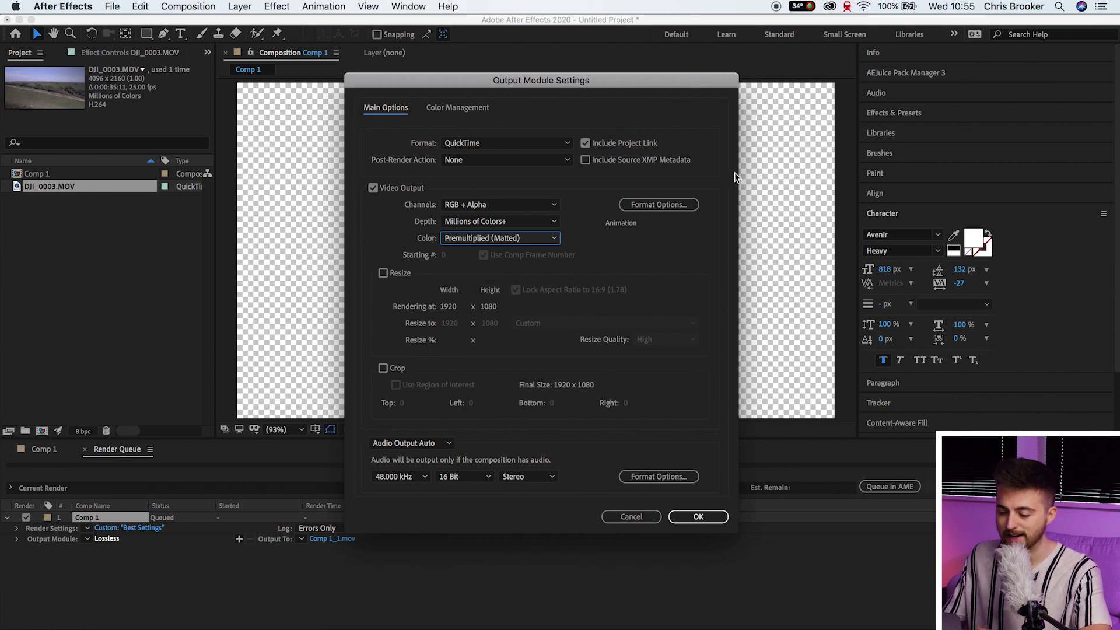
click(690, 516)
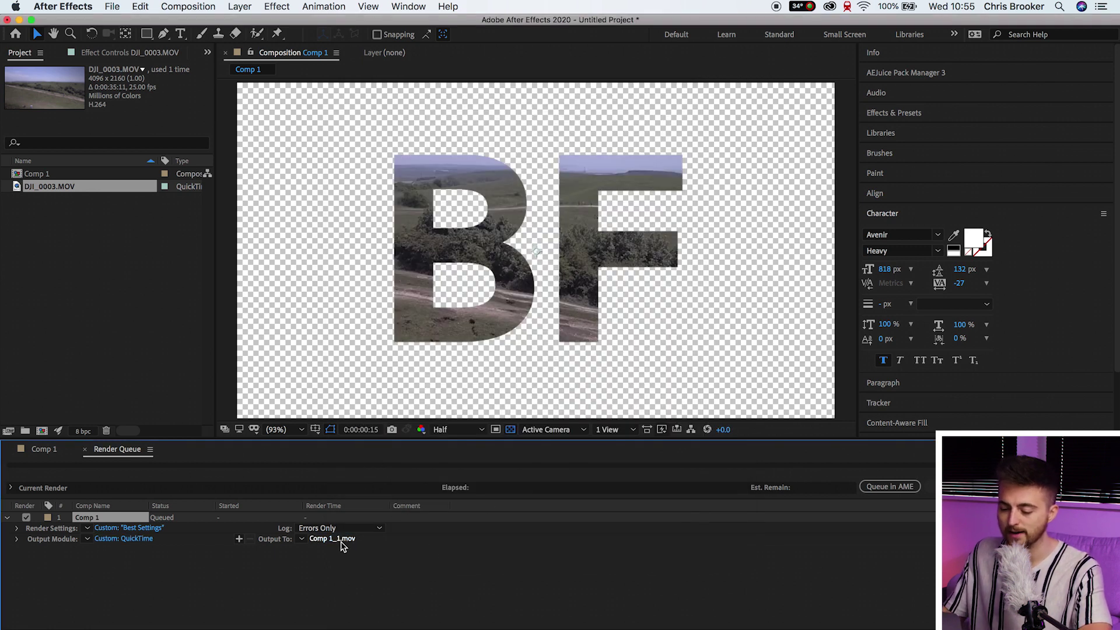
- Save the render output as Comp 1_1.mov in the moving image folder
click(330, 538)
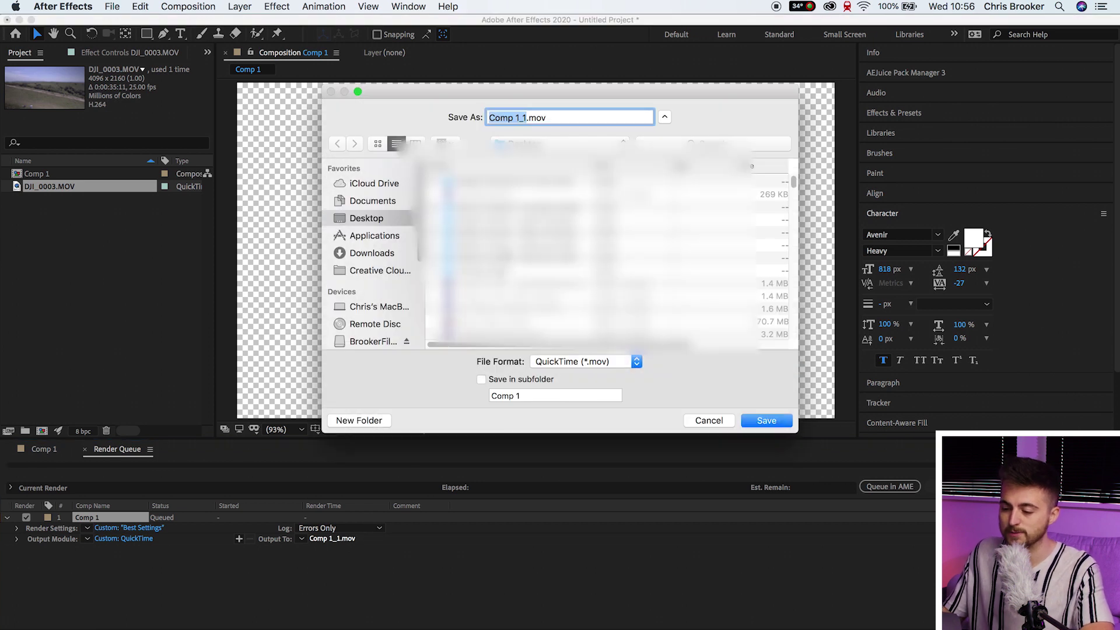
click(491, 275)
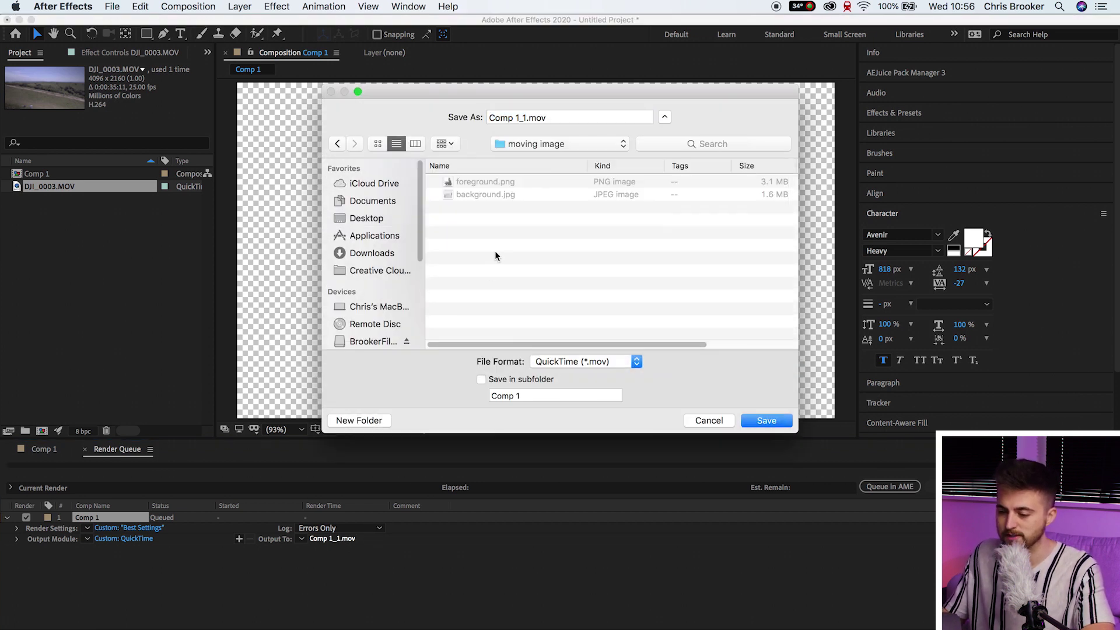
click(767, 421)
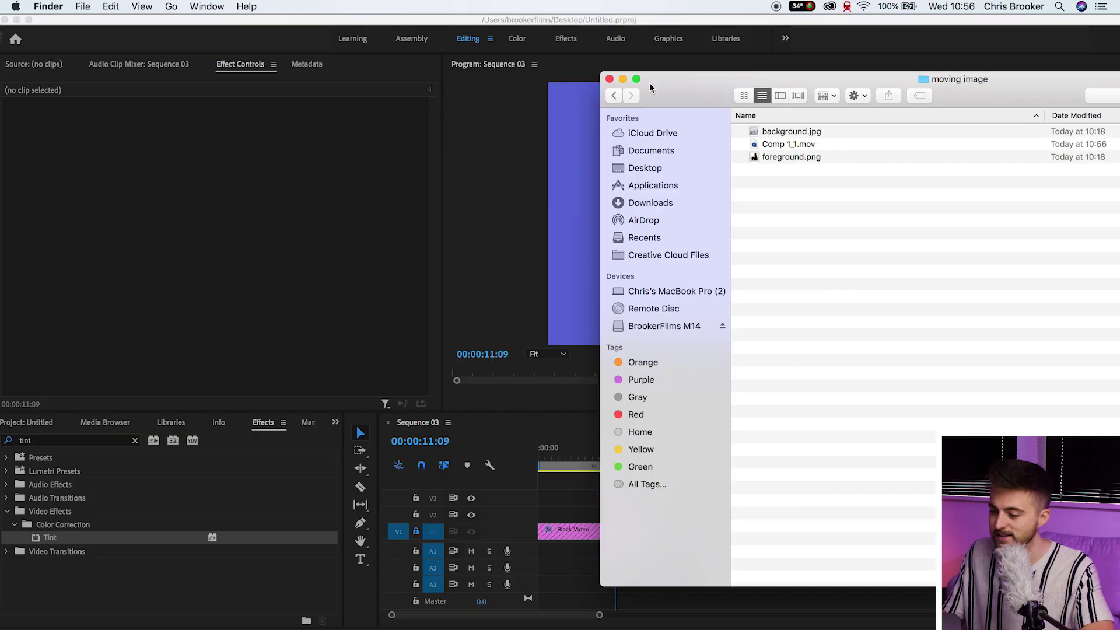
- Drag Comp 1_1.mov from Finder onto track V2 above the Black Video clip in Sequence 03
drag(758, 82, 801, 60)
click(834, 138)
click(808, 125)
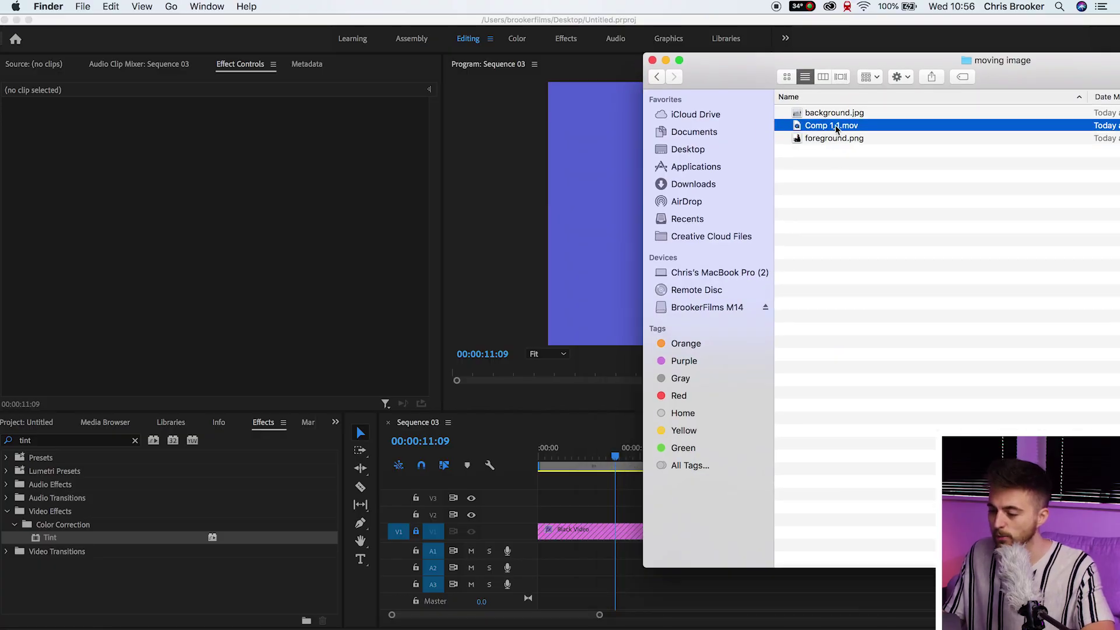
drag(808, 126, 542, 518)
click(539, 457)
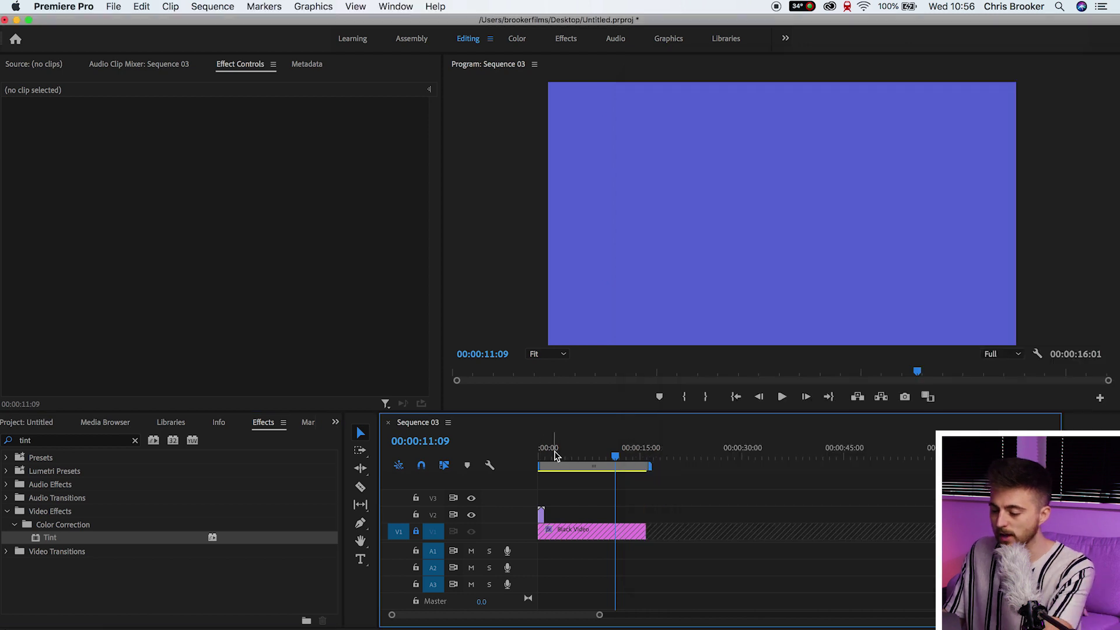
- Scale the Comp 1_1 overlay to 82, preview it, then check the file's 32.3 MB size in Finder
key(=)
click(564, 512)
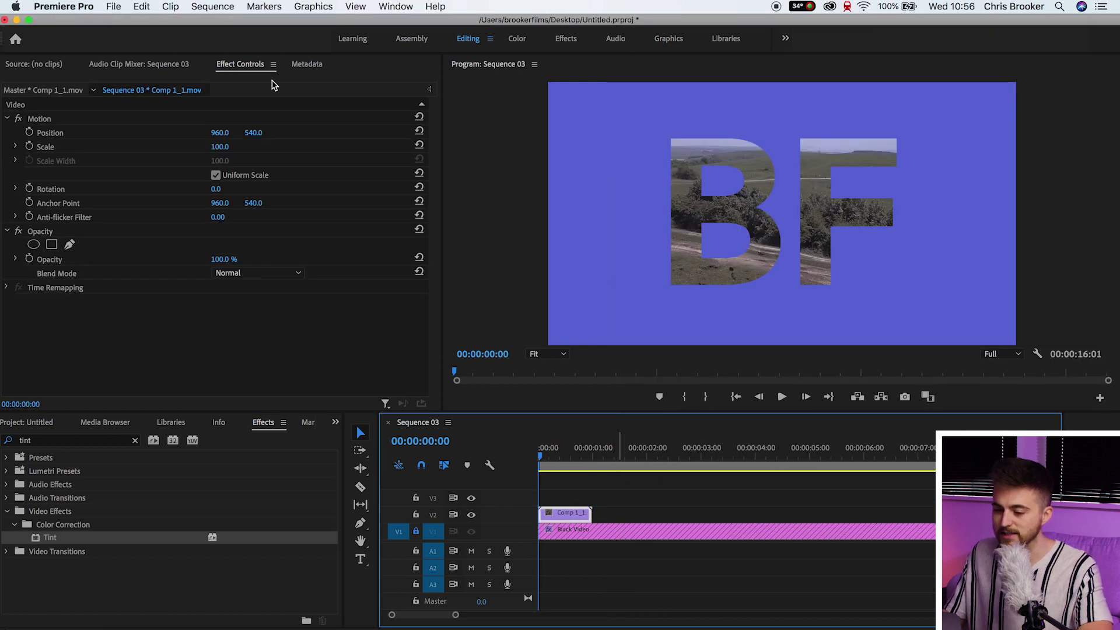
mouse_move(220, 146)
mouse_down()
mouse_move(202, 147)
mouse_move(242, 147)
mouse_move(224, 148)
mouse_up()
key(space)
key(space)
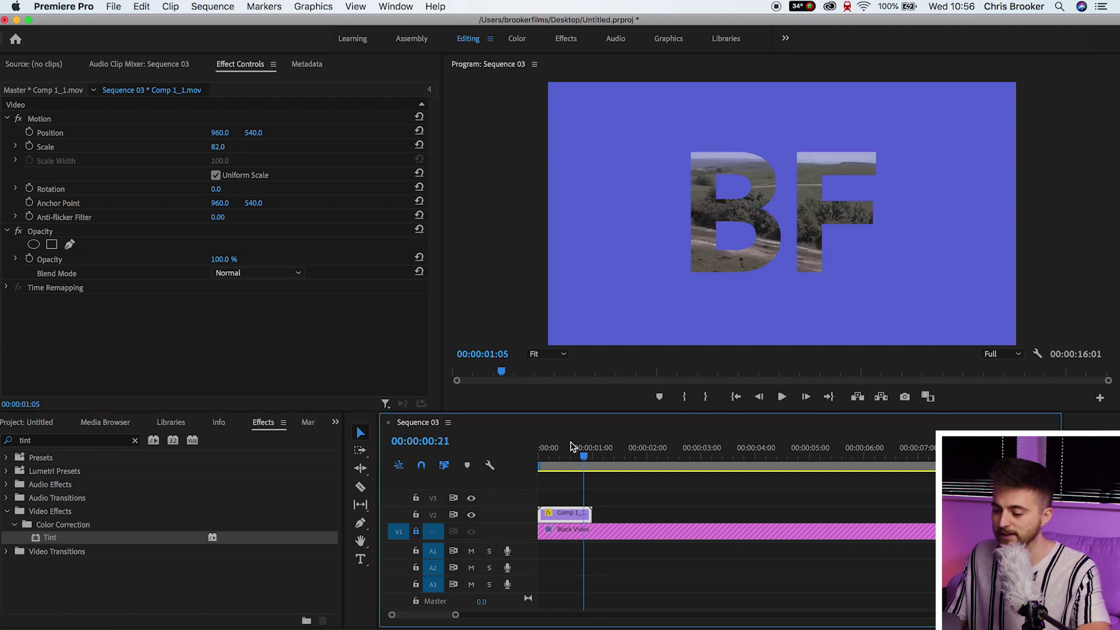
key(space)
key(space)
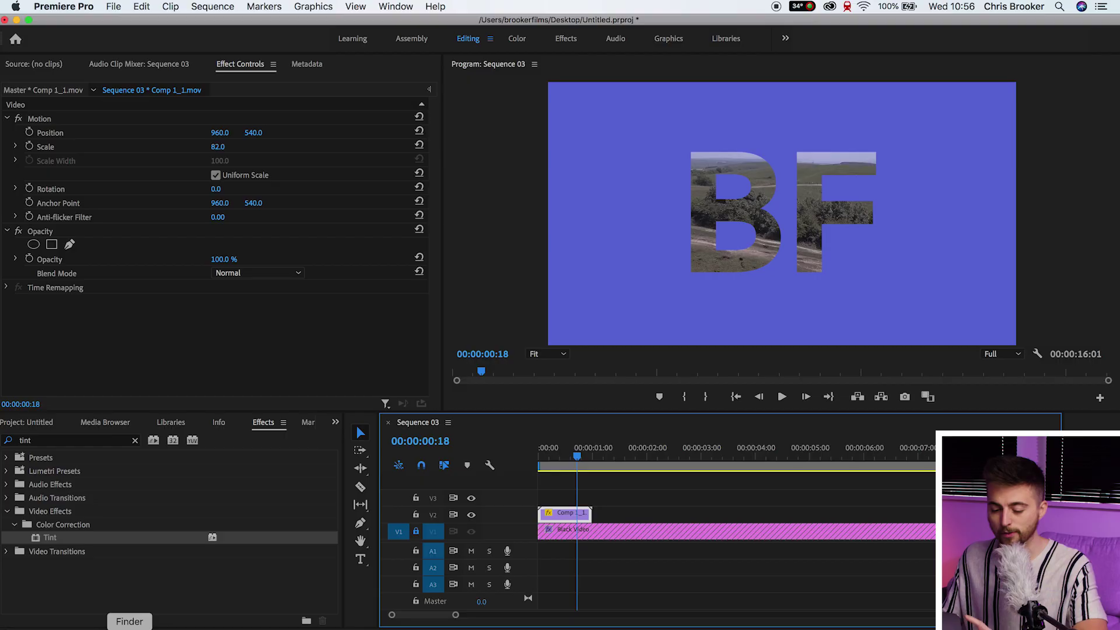
click(129, 627)
drag(737, 73, 308, 82)
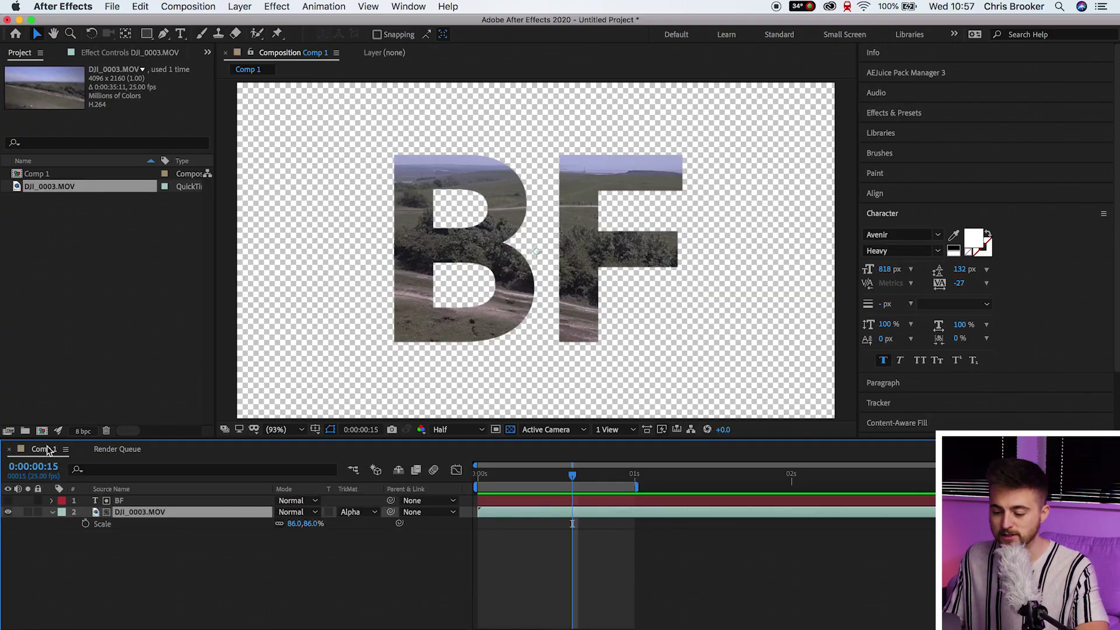
- Queue Comp 1 in Media Encoder via Composition > Add to Adobe Media Encoder Queue
click(195, 5)
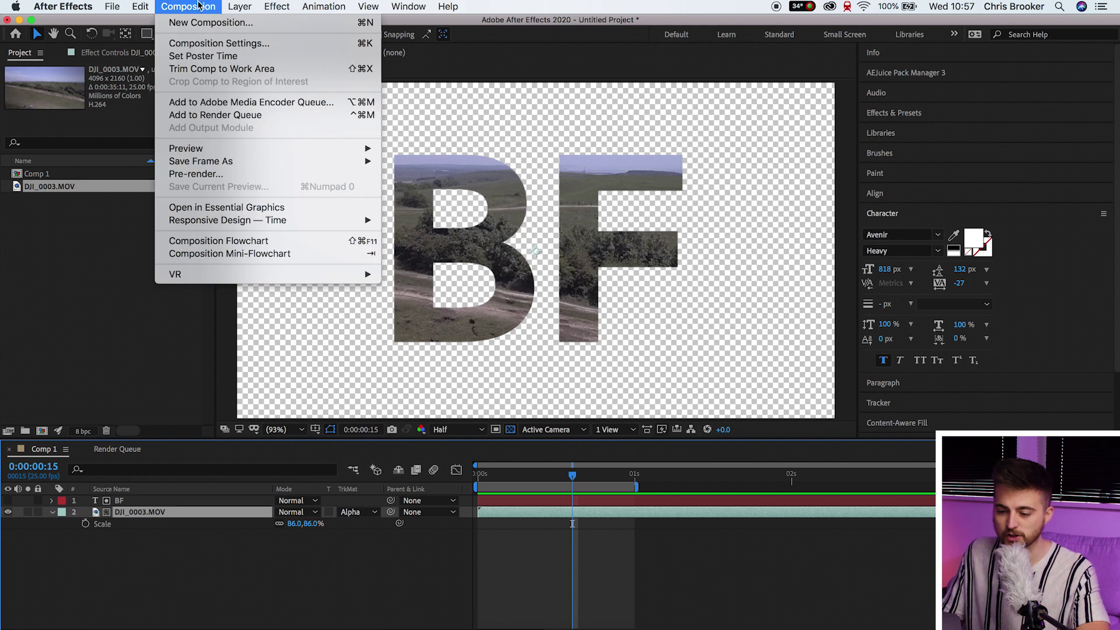
click(220, 101)
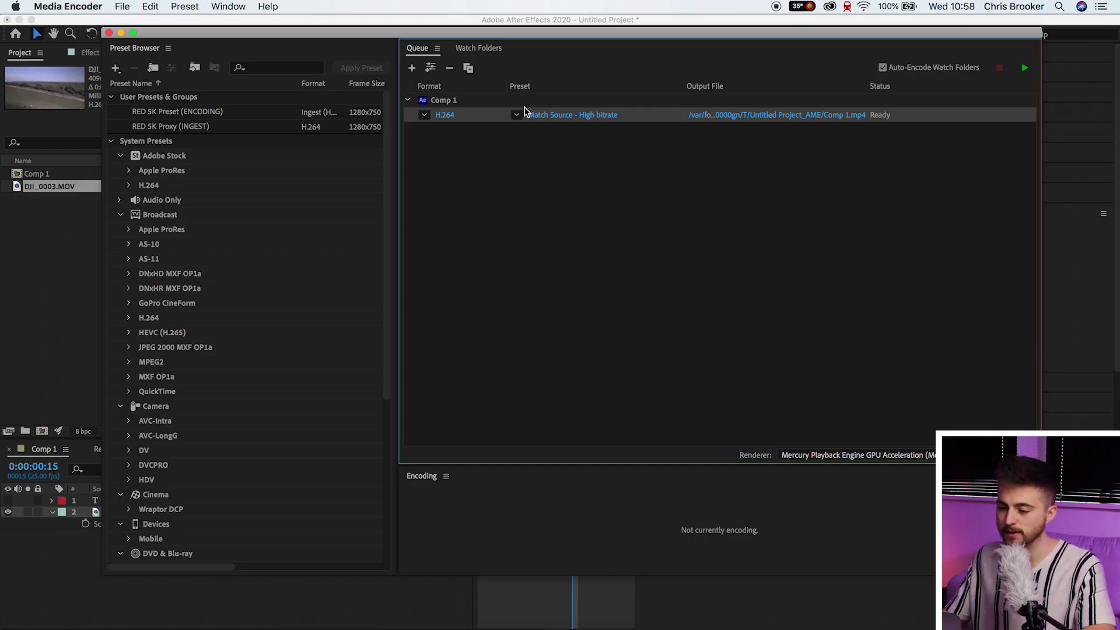
- Open Export Settings for the queued Comp 1 H.264 item in Media Encoder
drag(459, 33, 463, 97)
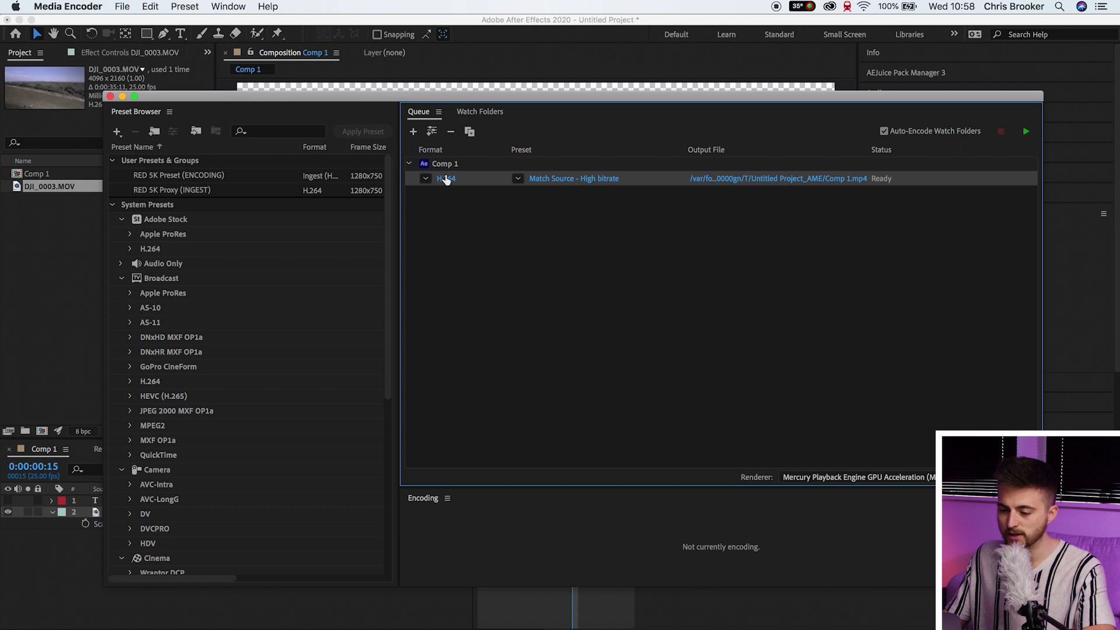
click(444, 179)
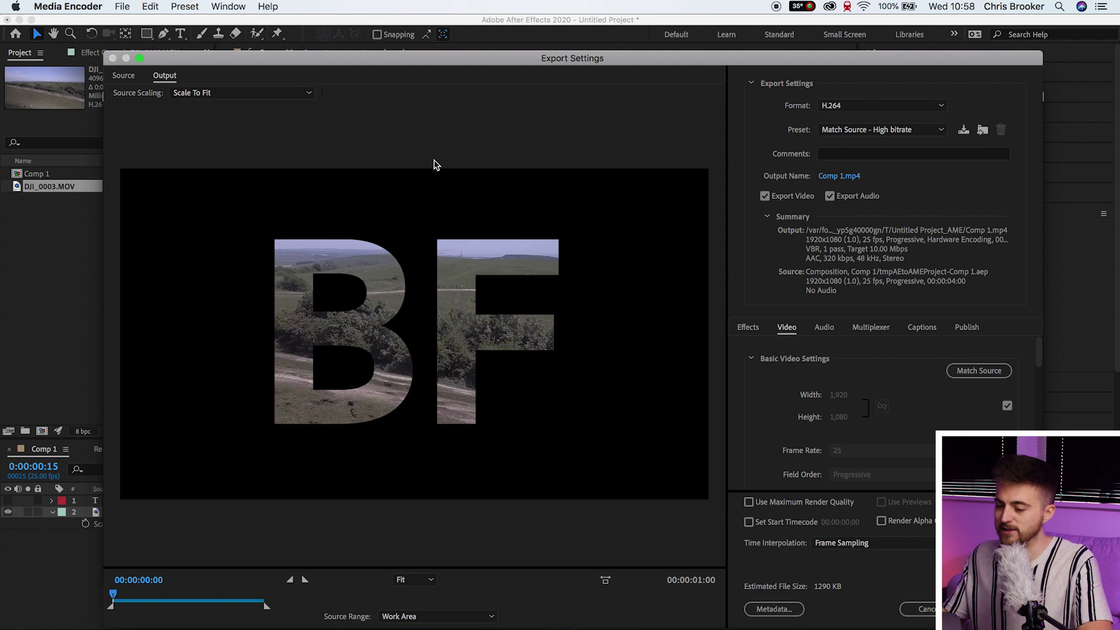
- Switch Comp 1's export to QuickTime with the GoPro CineForm RGB 12-bit with alpha preset
drag(423, 63, 407, 35)
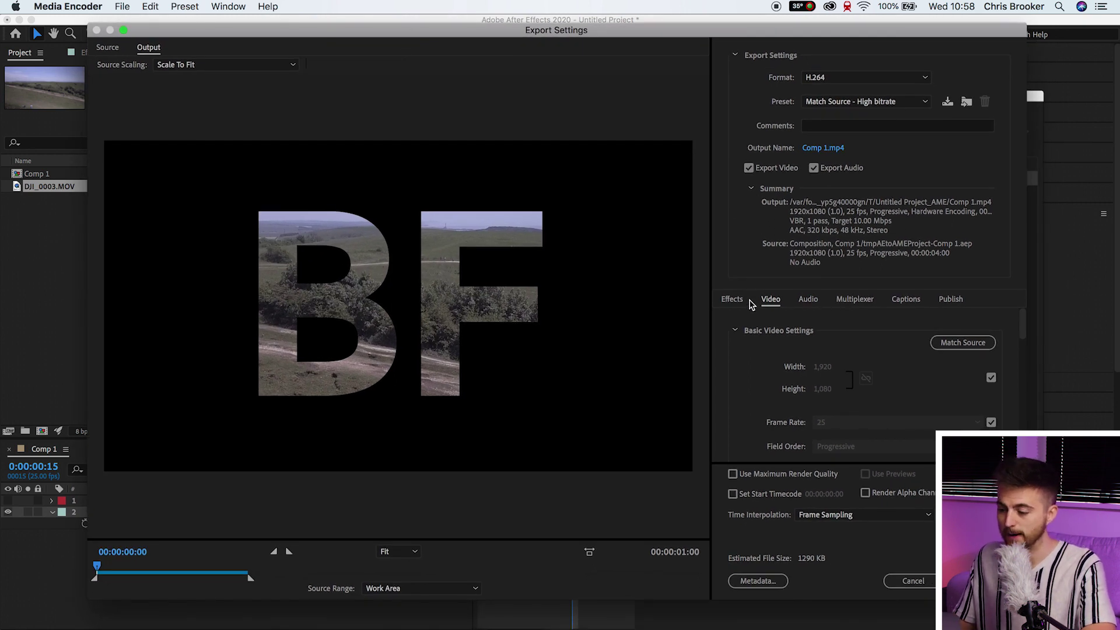
click(838, 78)
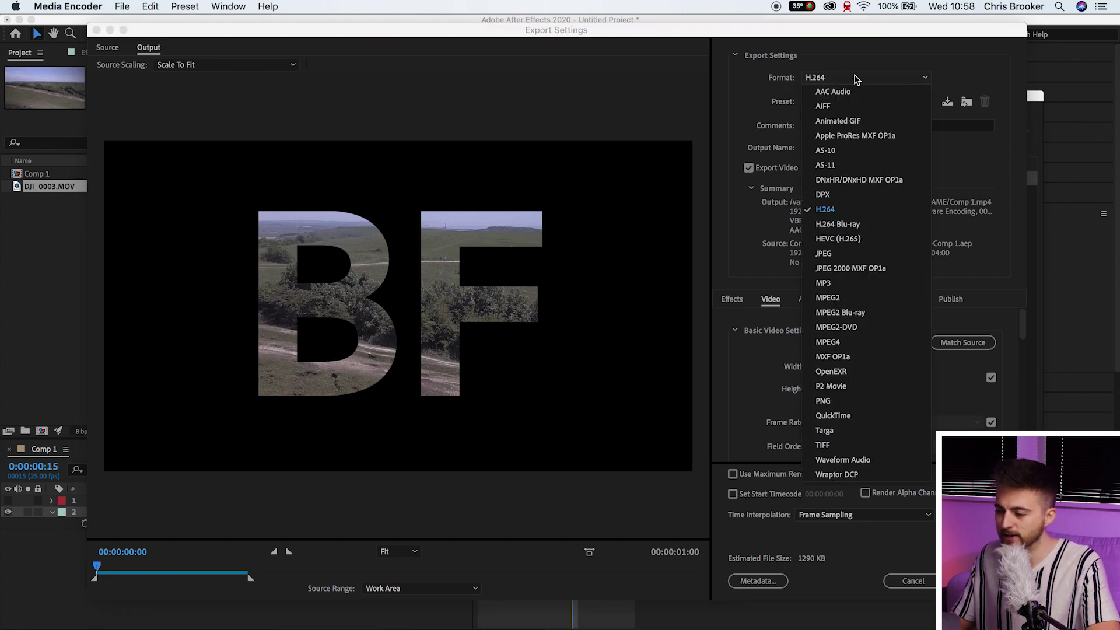
click(830, 419)
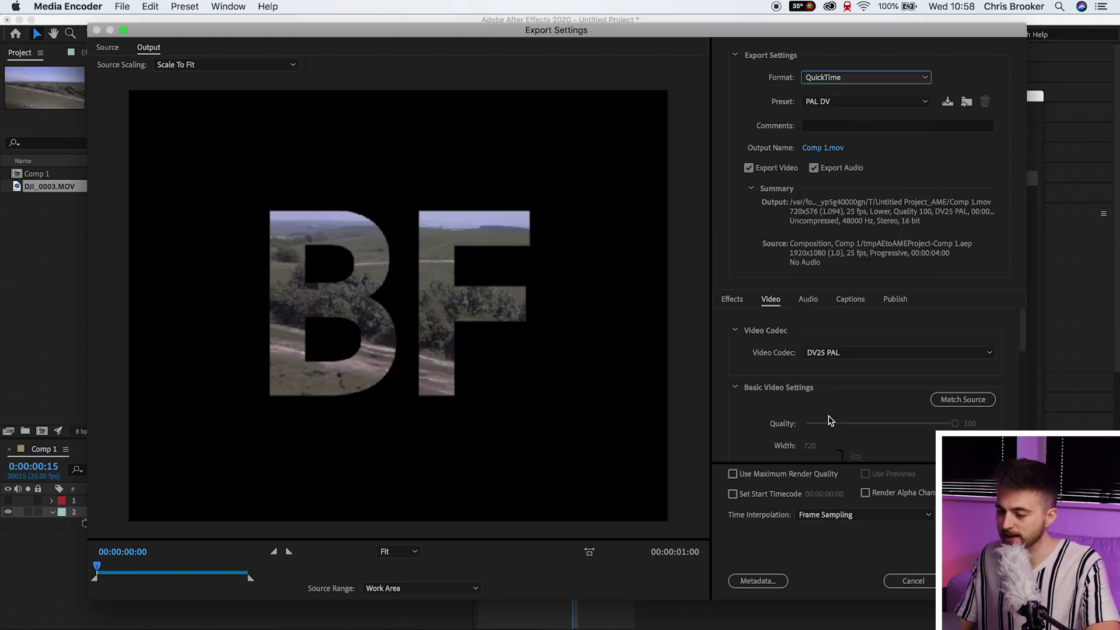
click(824, 102)
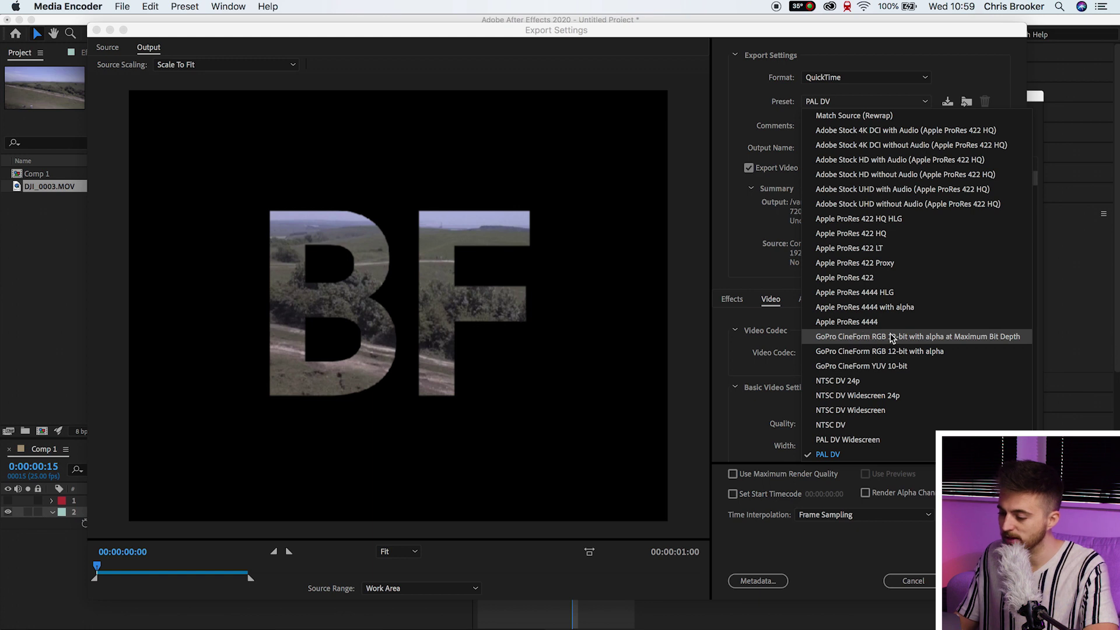
click(968, 337)
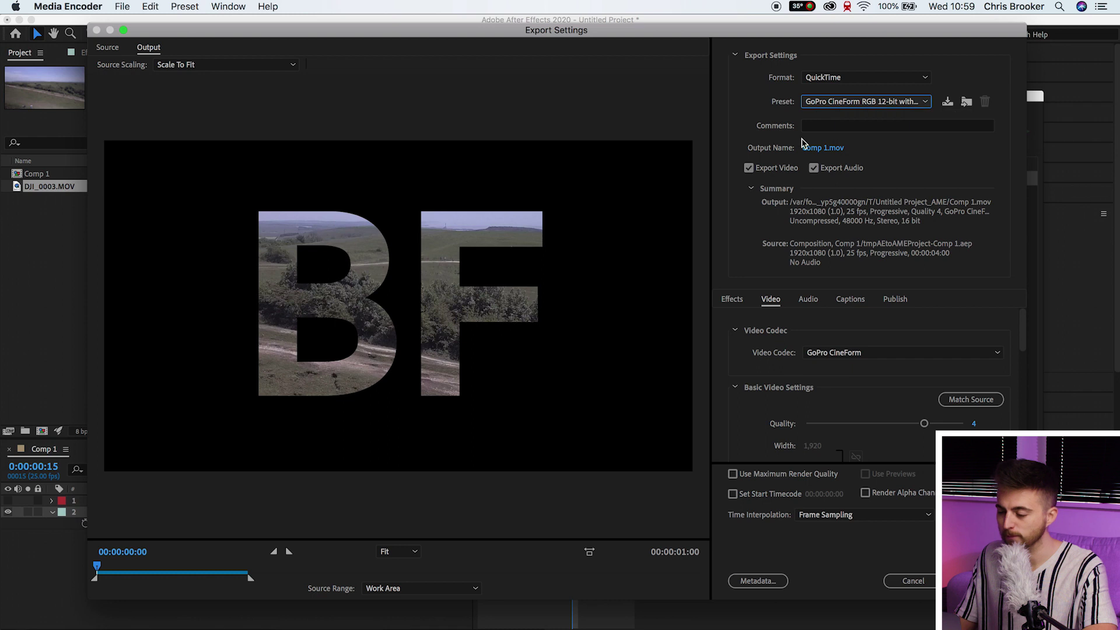
click(814, 149)
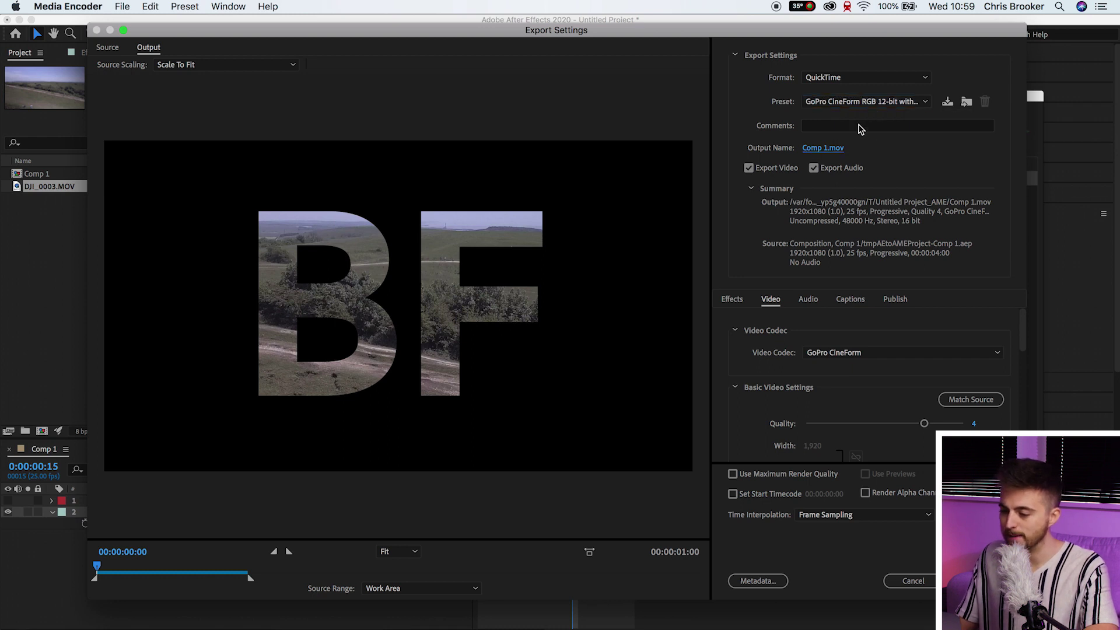
- Save the output as Comp 1 (compressed).mov in the Desktop's moving image folder
click(353, 101)
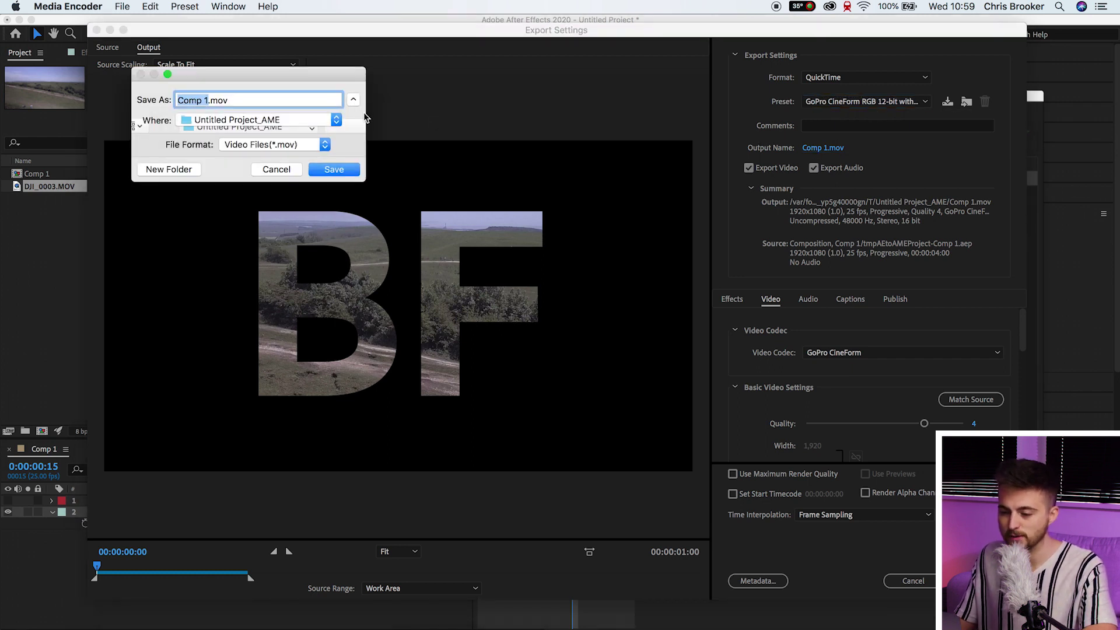
click(55, 200)
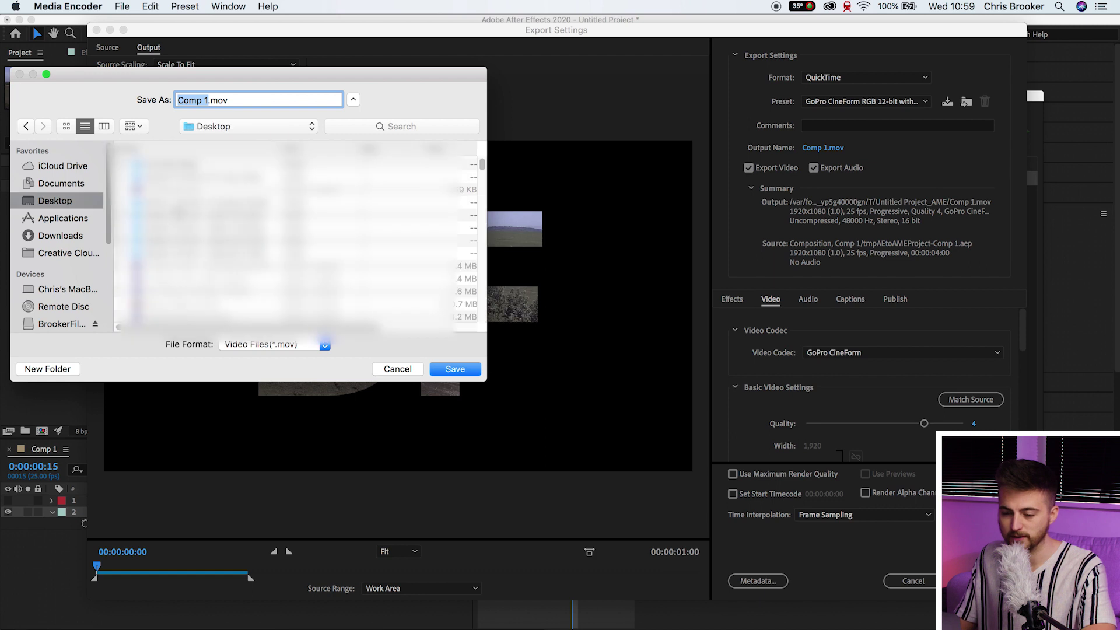
double_click(163, 164)
click(209, 100)
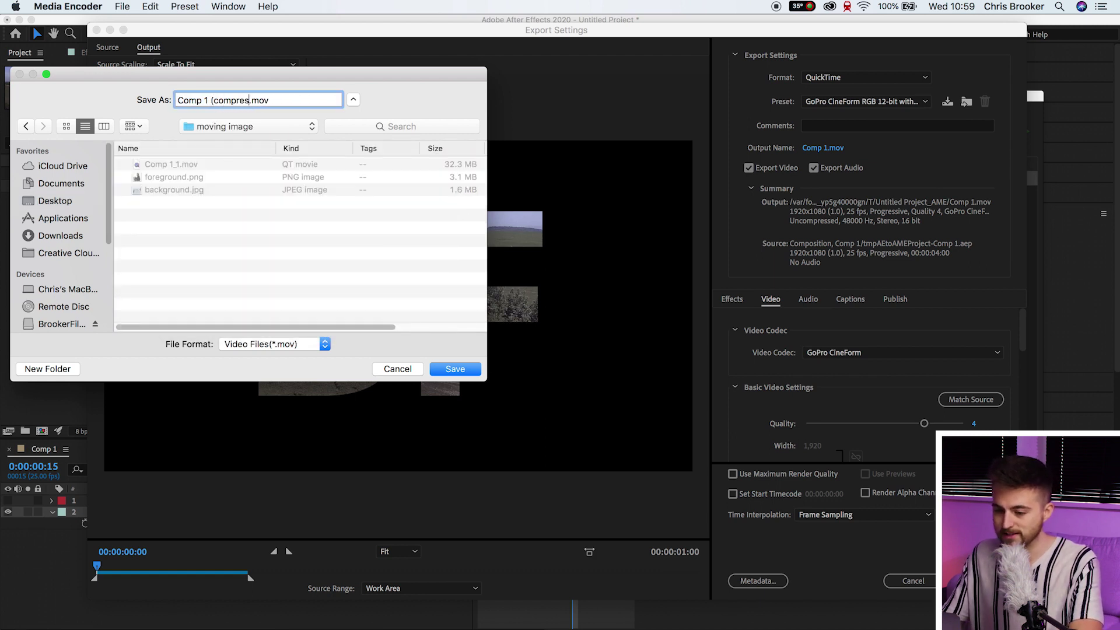
key(Return)
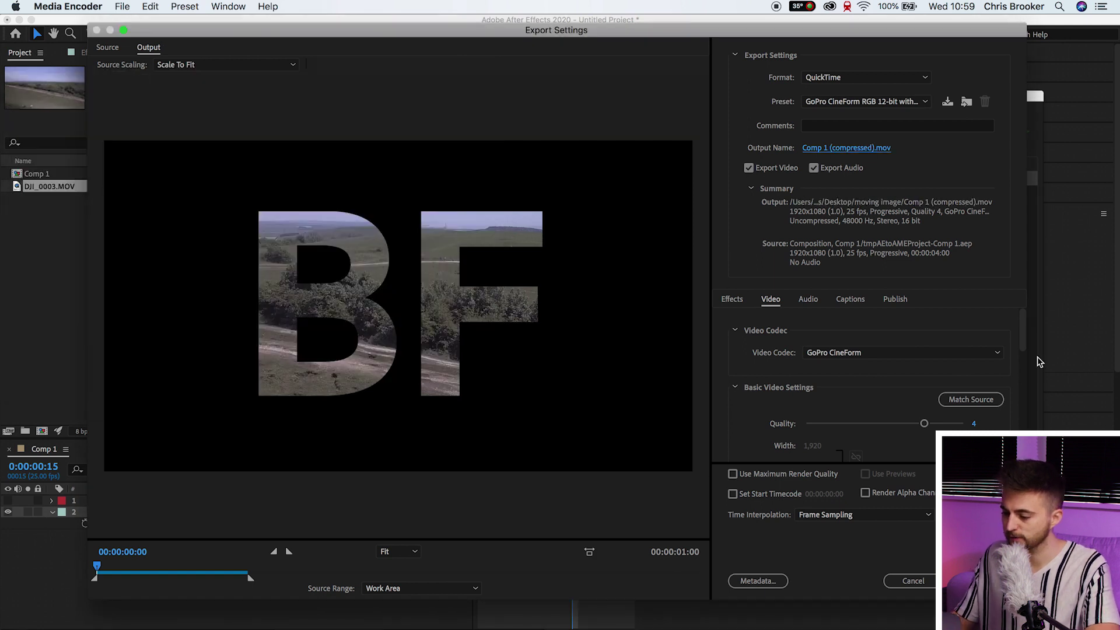
- Keep the GoPro CineForm codec, unlink width/height from source, and accept the export settings
click(838, 354)
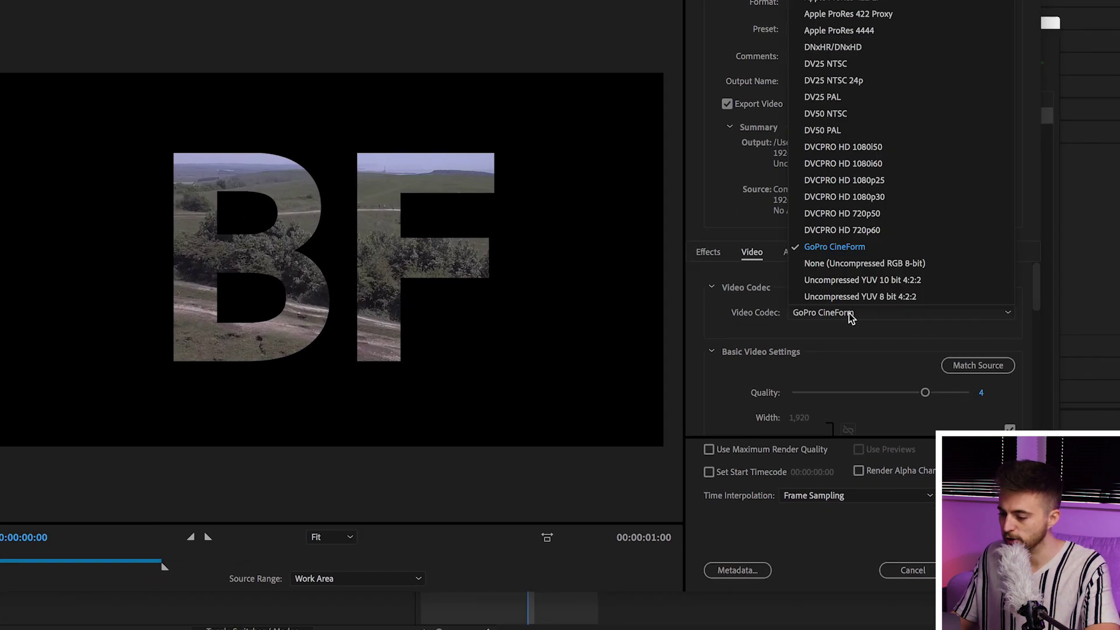
click(840, 353)
scroll(1048, 267, down, 3)
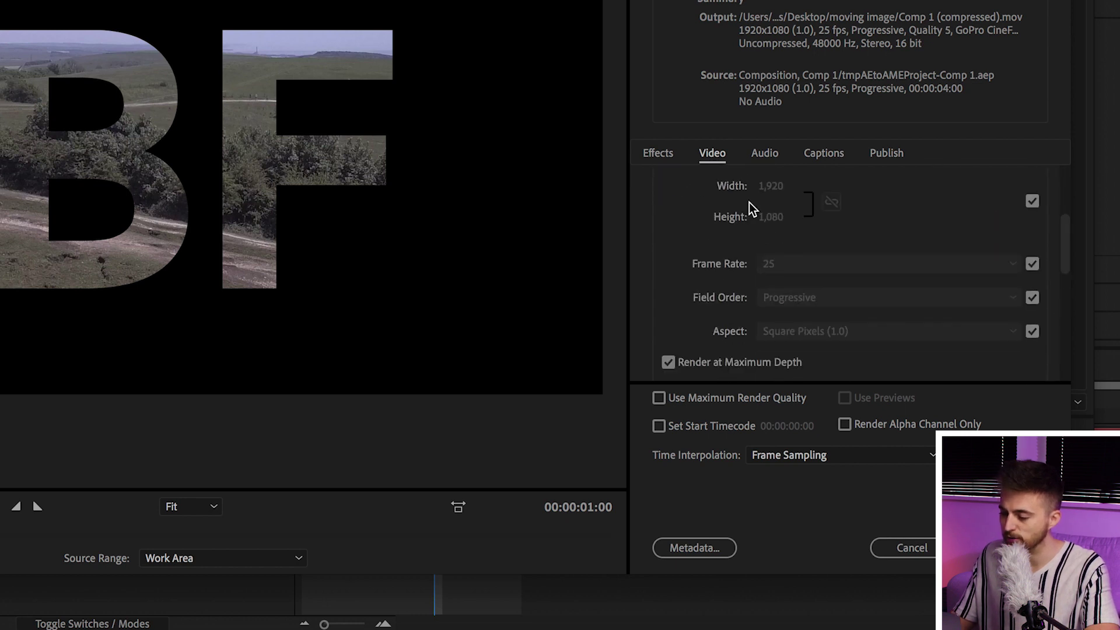
scroll(1013, 284, up, 1)
click(1031, 224)
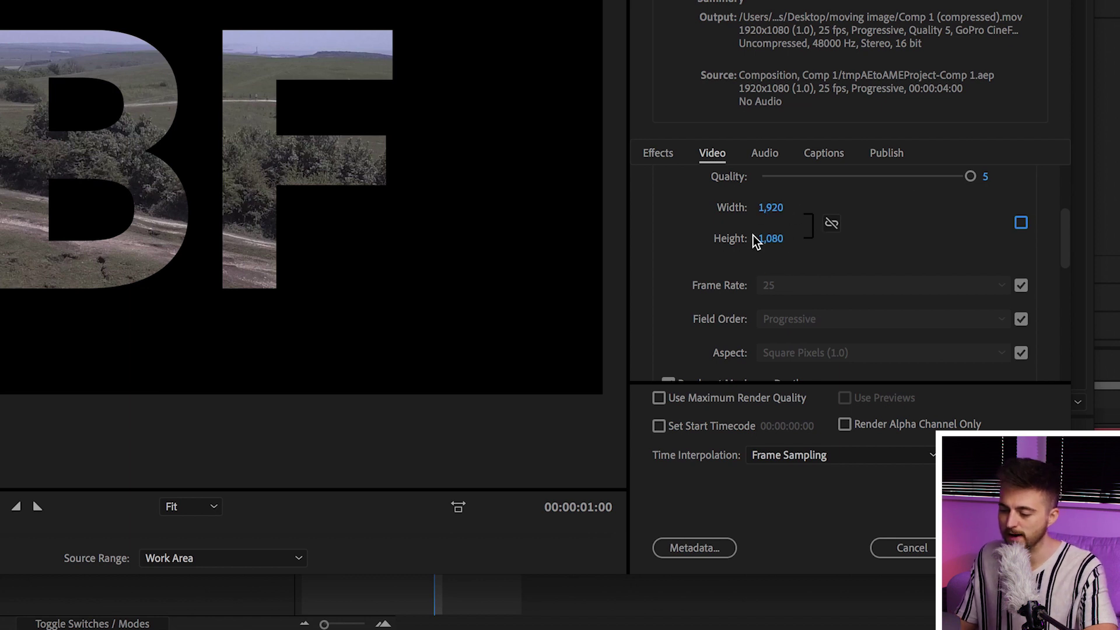
scroll(1027, 279, down, 6)
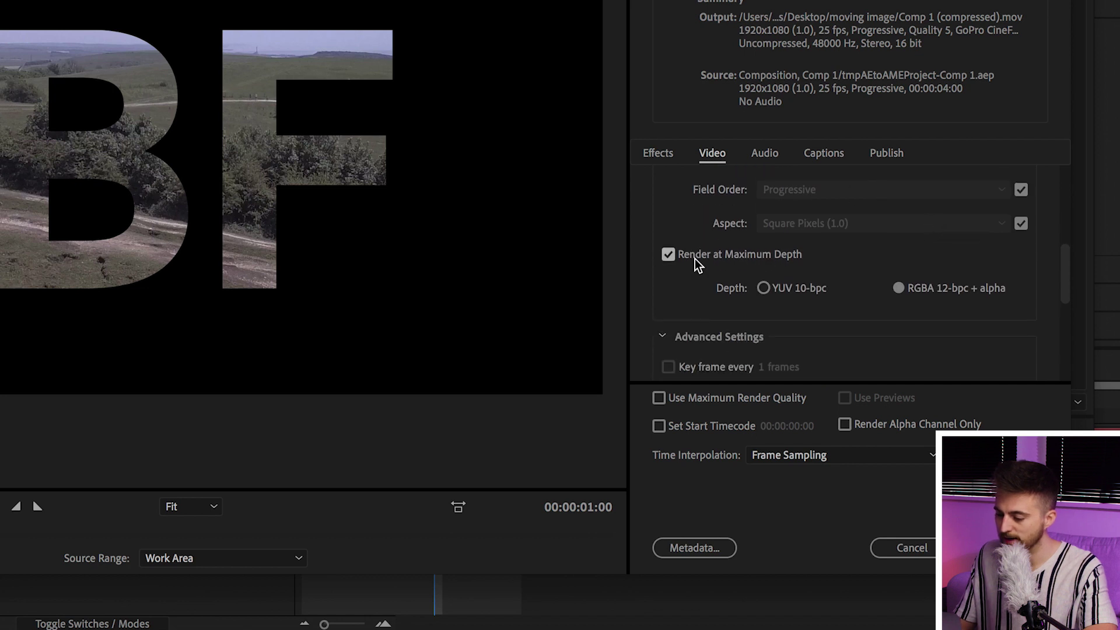
scroll(863, 248, down, 5)
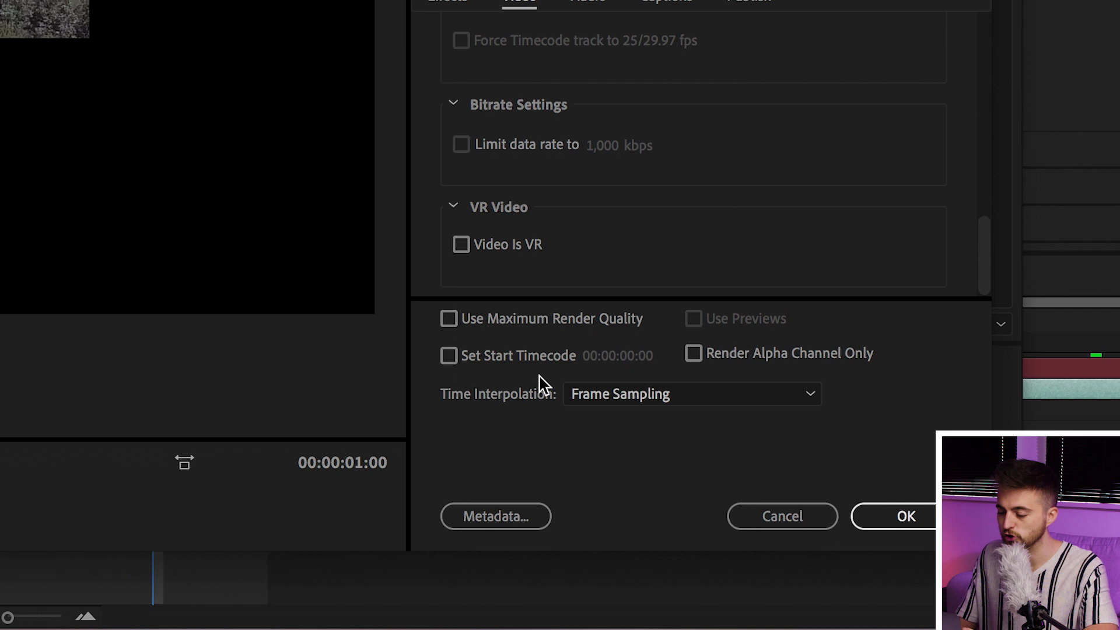
click(870, 497)
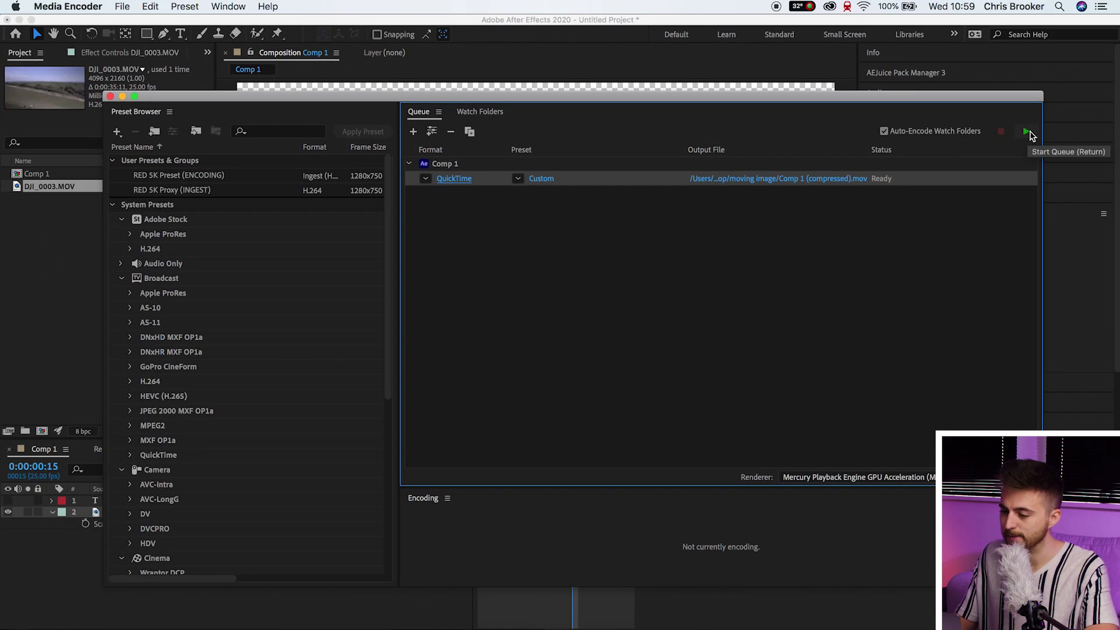
- Start the encode, delete the old Comp 1 clip, and bring in Comp 1 (compressed).mov
click(1026, 133)
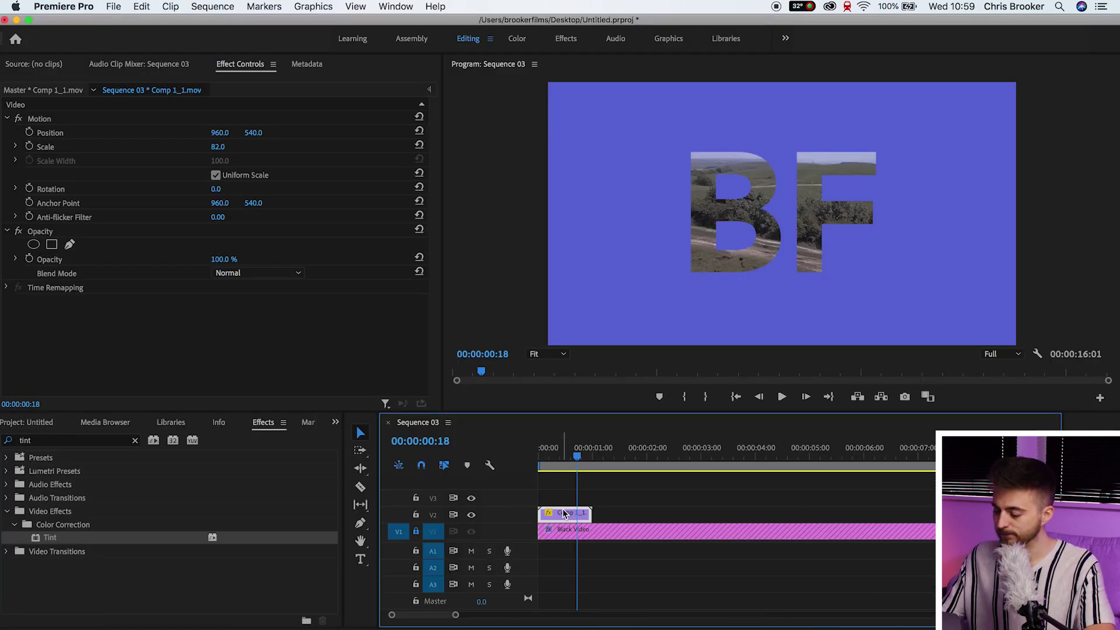
key(Delete)
click(129, 623)
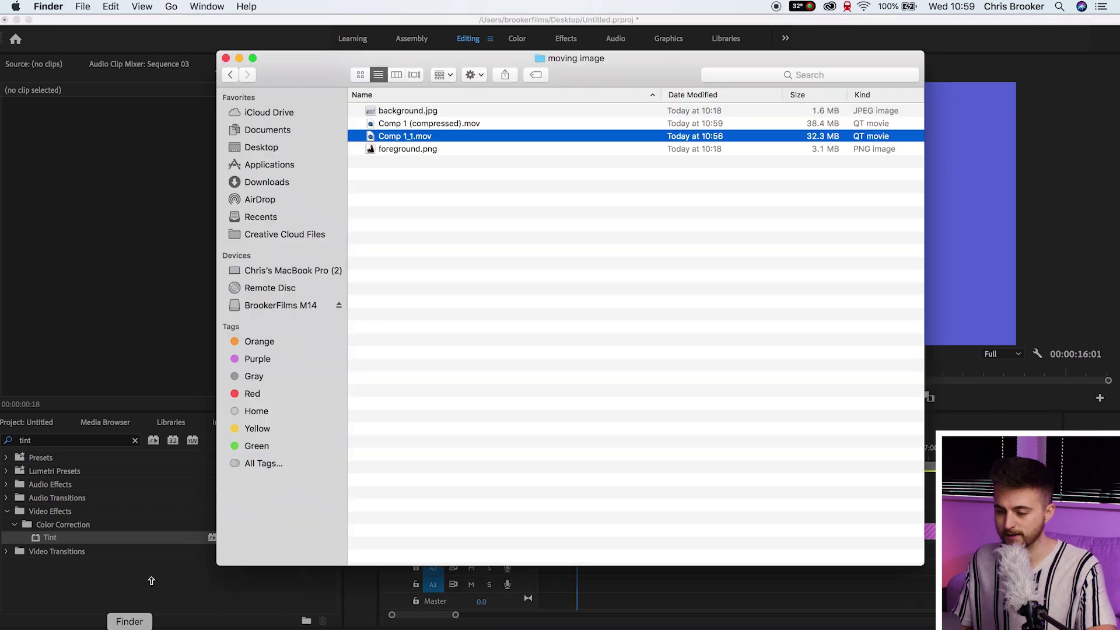
click(458, 124)
drag(419, 124, 882, 517)
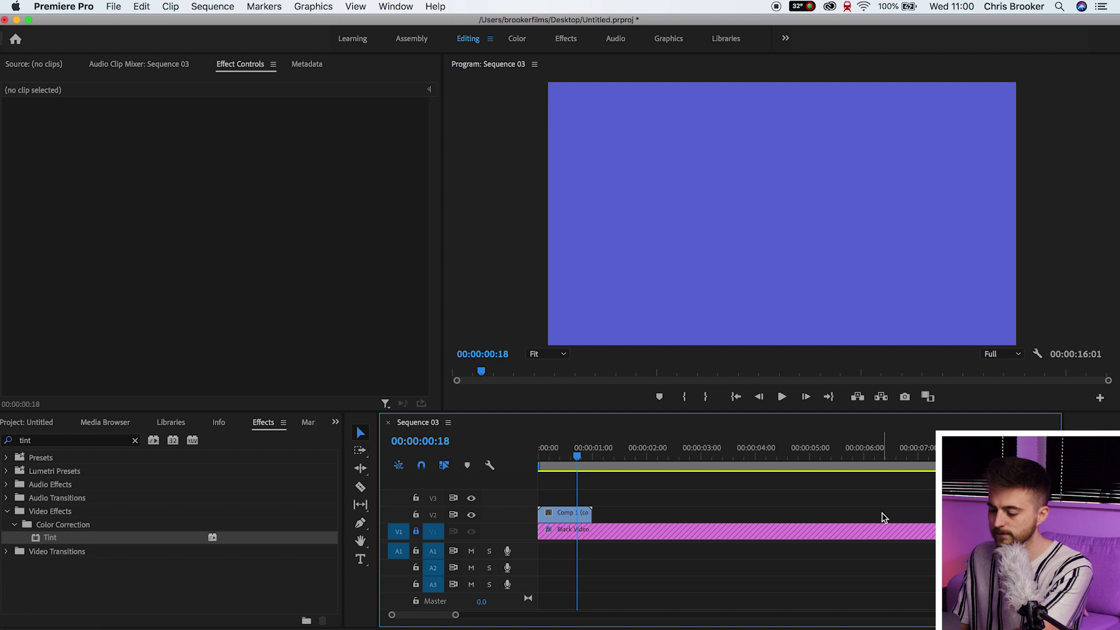
- Place the compressed clip at the start of V2 and play it to preview the BF text
drag(549, 449, 570, 454)
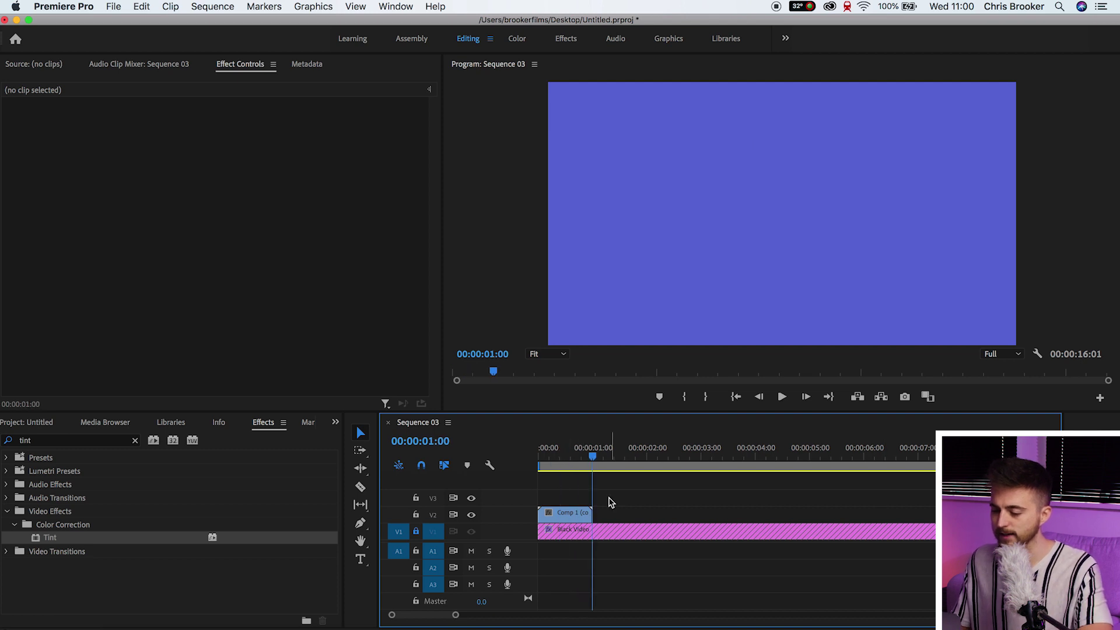
key(Home)
key(space)
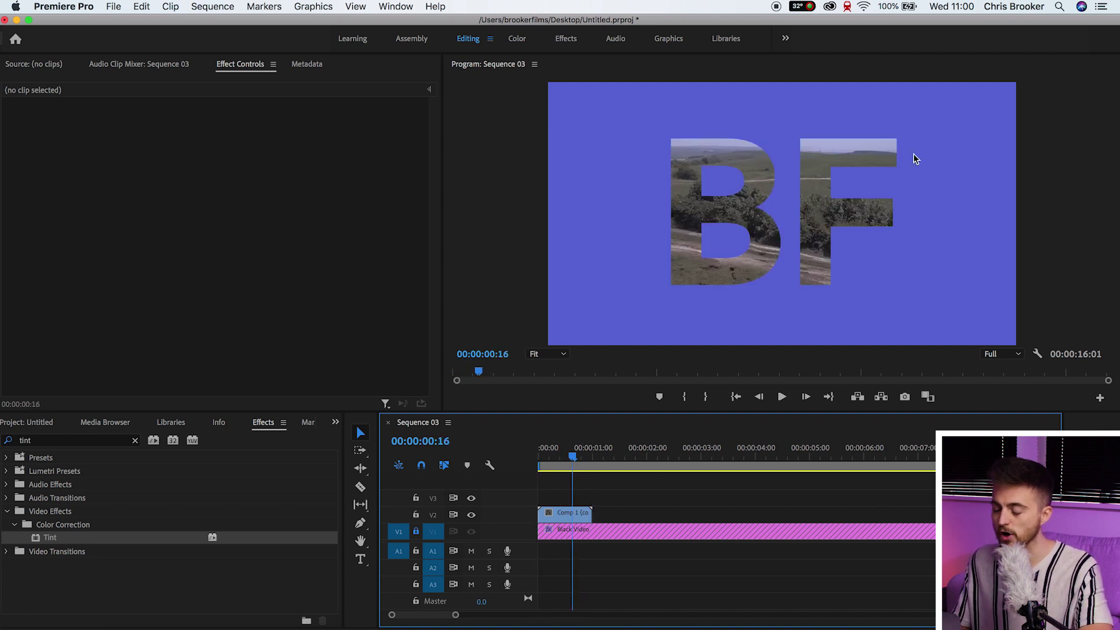
- Compare Comp 1 (compressed).mov at 38.4 MB with Comp 1_1.mov at 32.3 MB in Finder
click(809, 627)
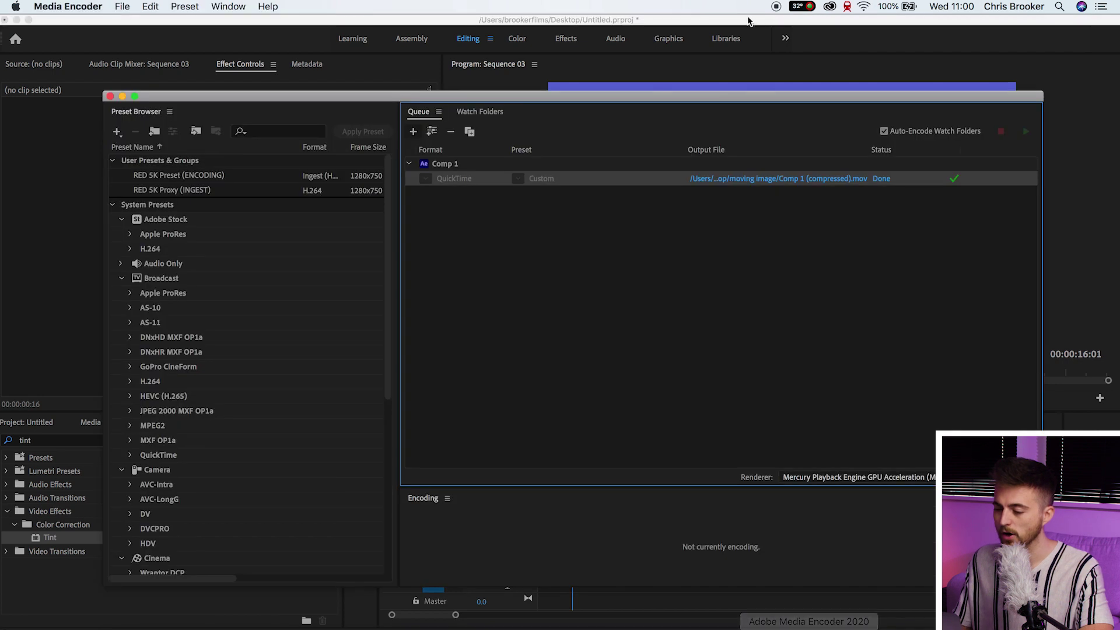
click(130, 624)
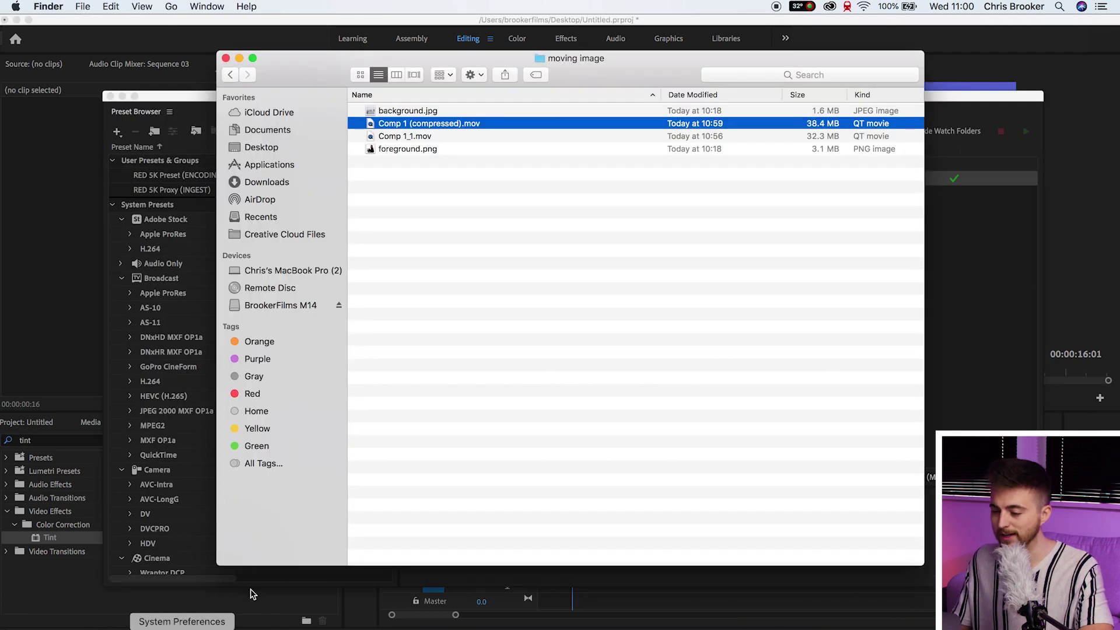
click(809, 138)
click(438, 124)
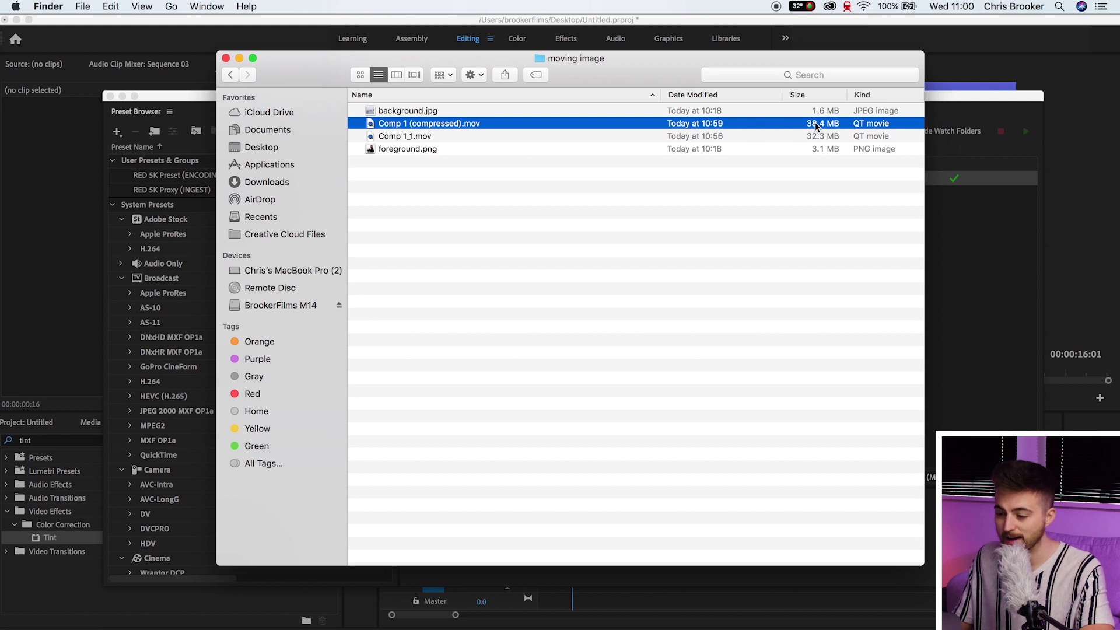
click(427, 138)
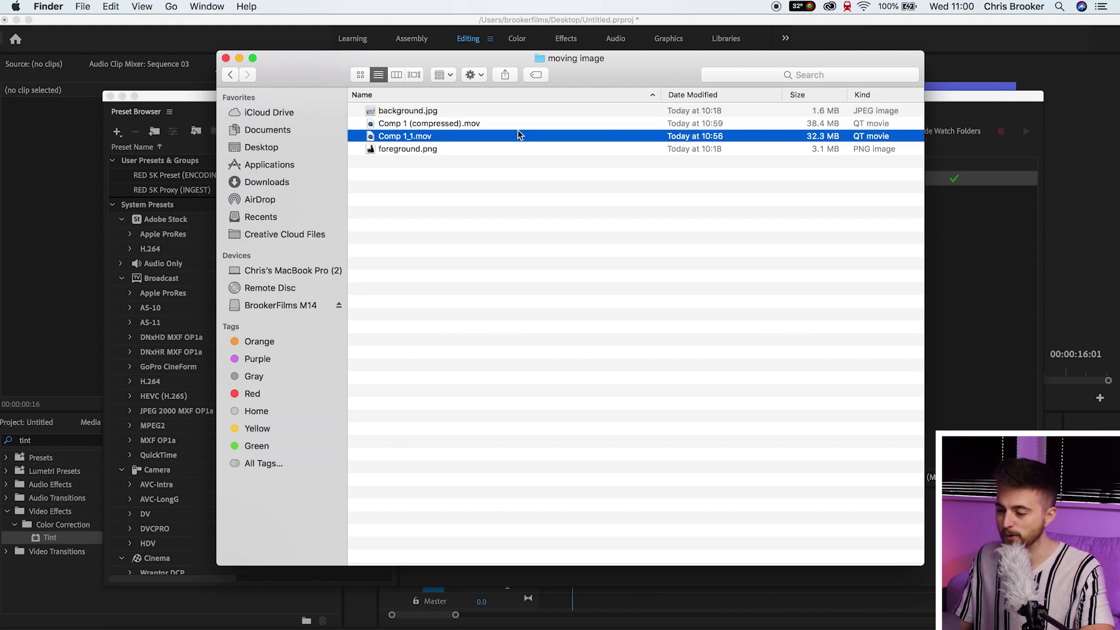
click(380, 128)
- Reset Comp 1's status, lower GoPro CineForm quality to 2, and start the queue again
key(super+Tab)
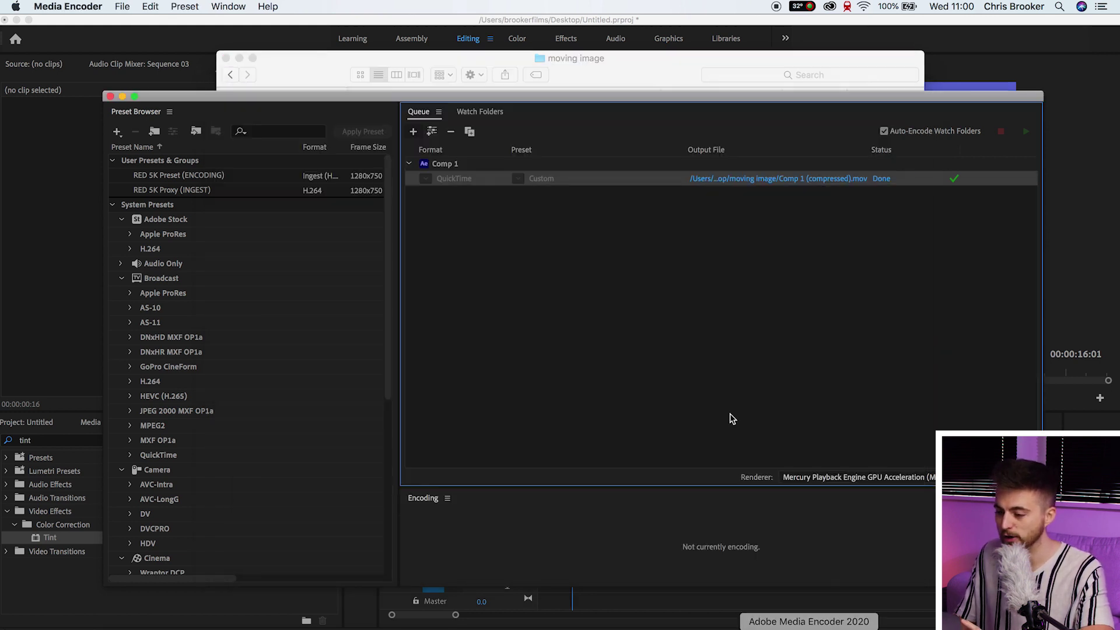
right_click(572, 169)
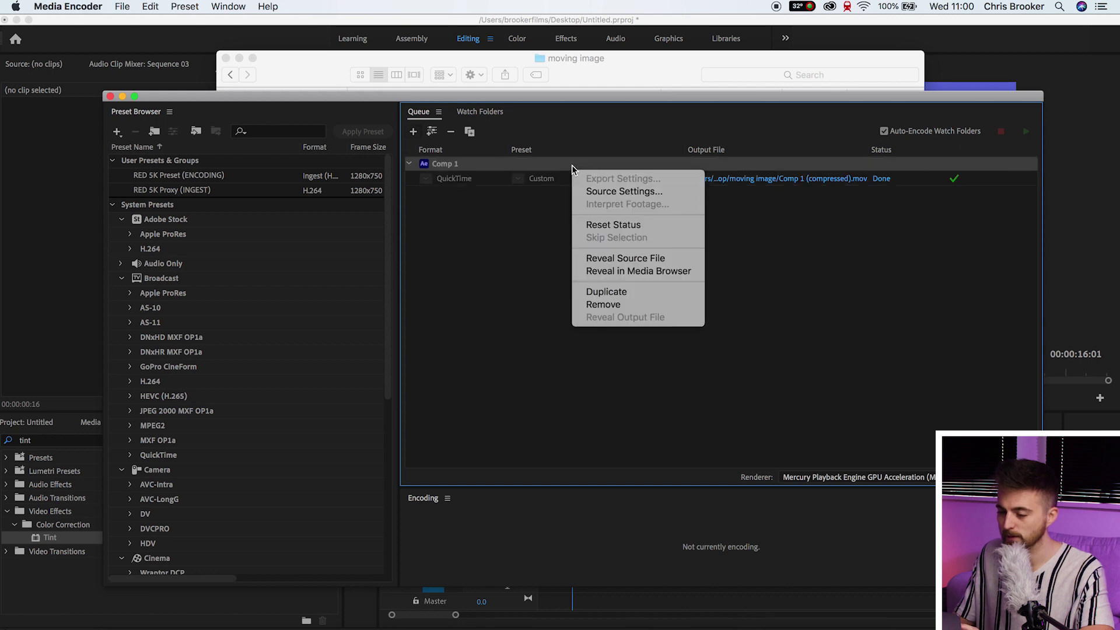
click(634, 226)
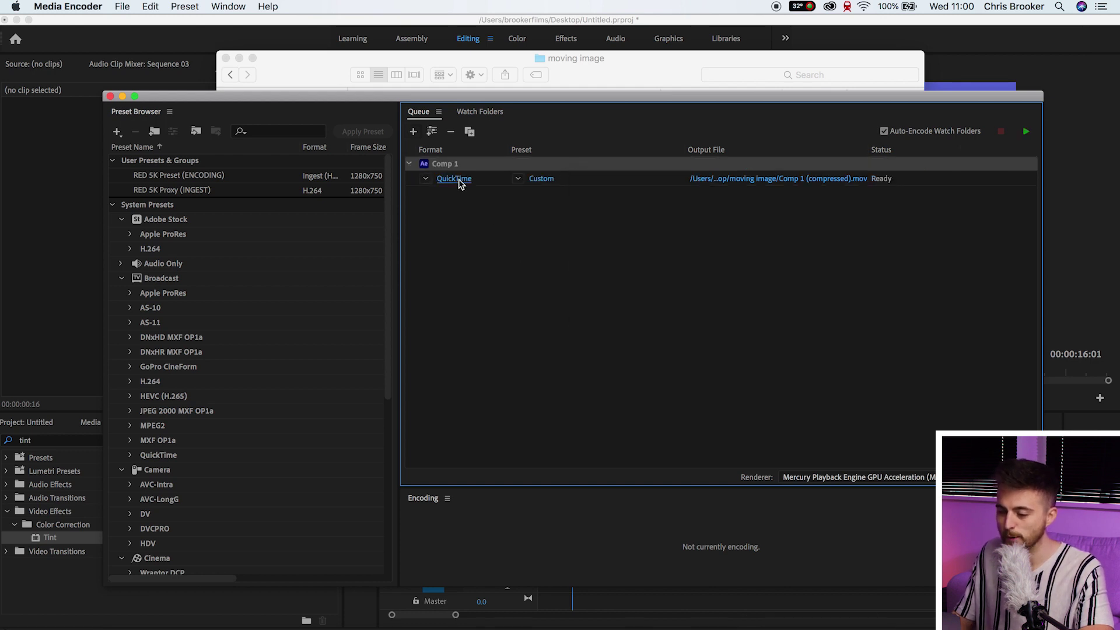
click(454, 179)
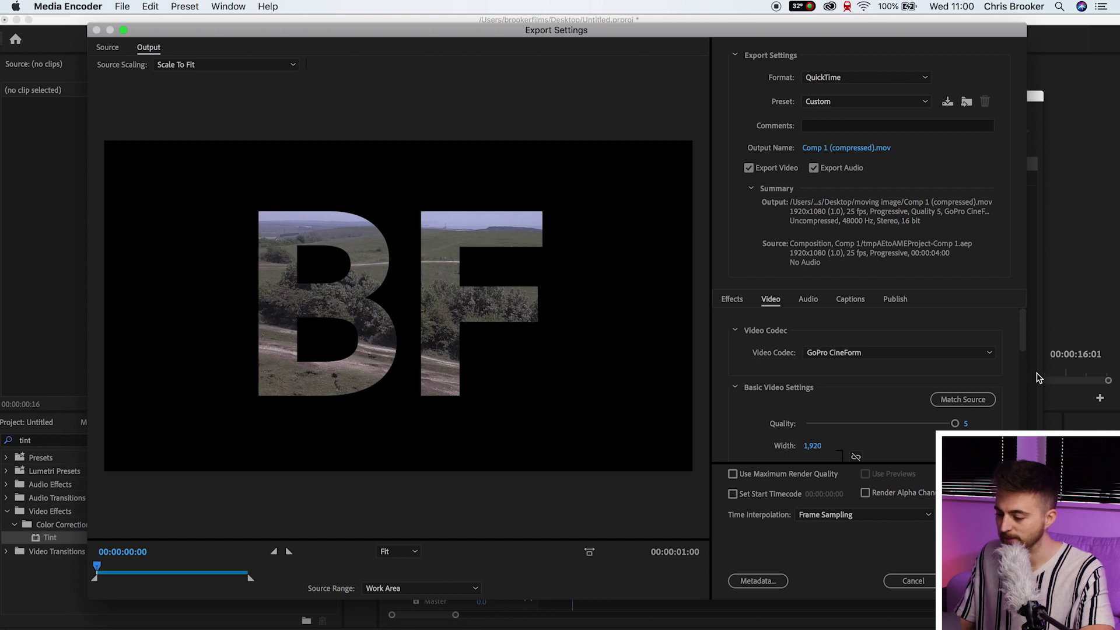
drag(1027, 340, 1023, 367)
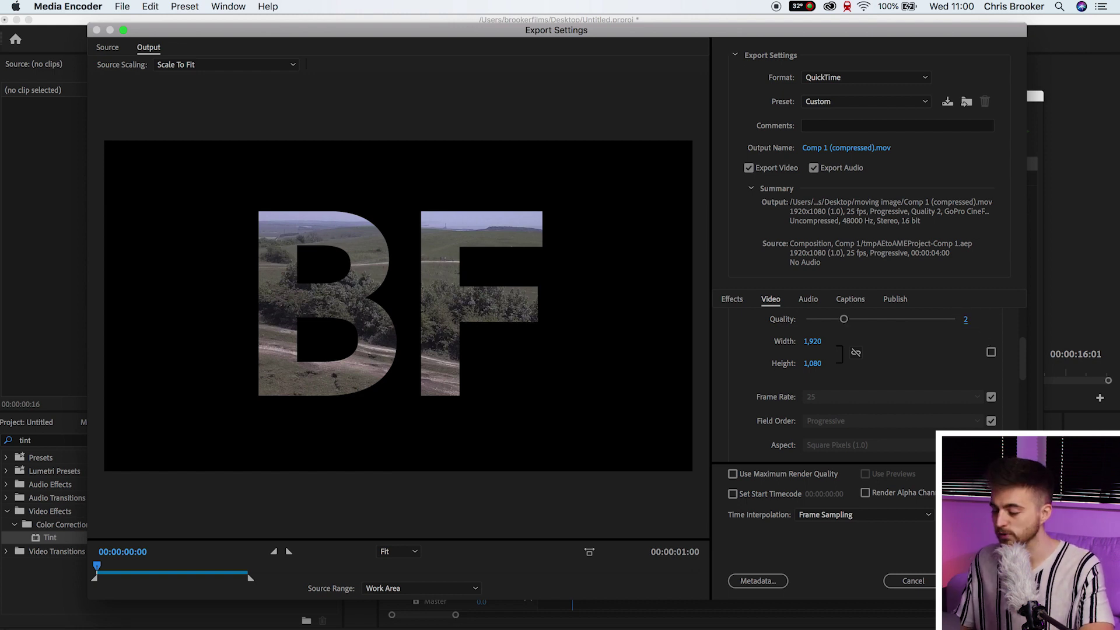
key(Return)
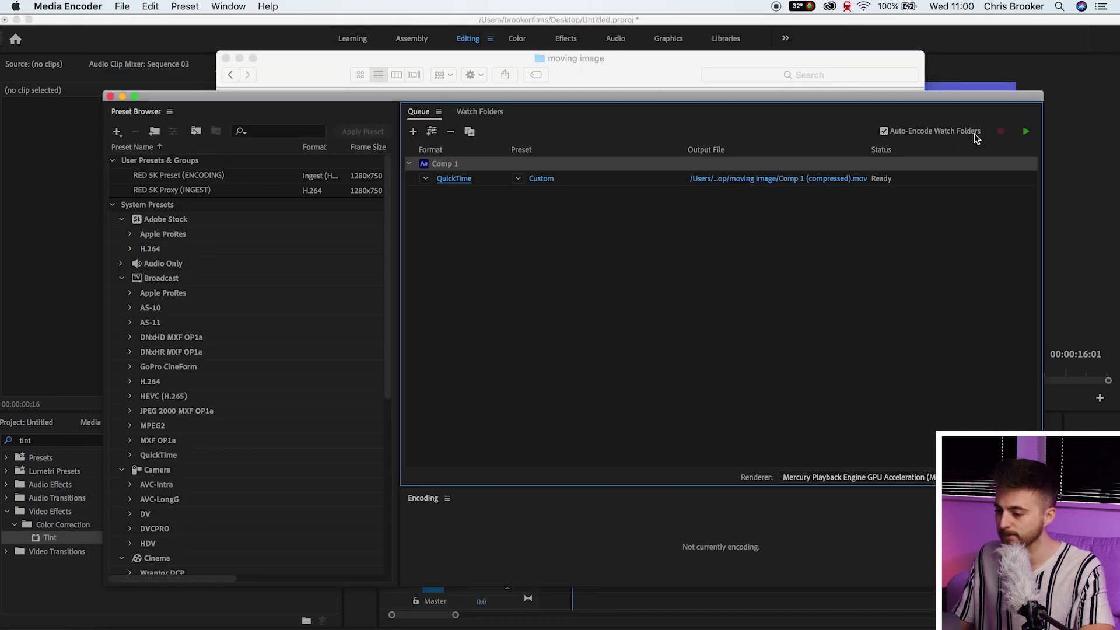
click(1026, 132)
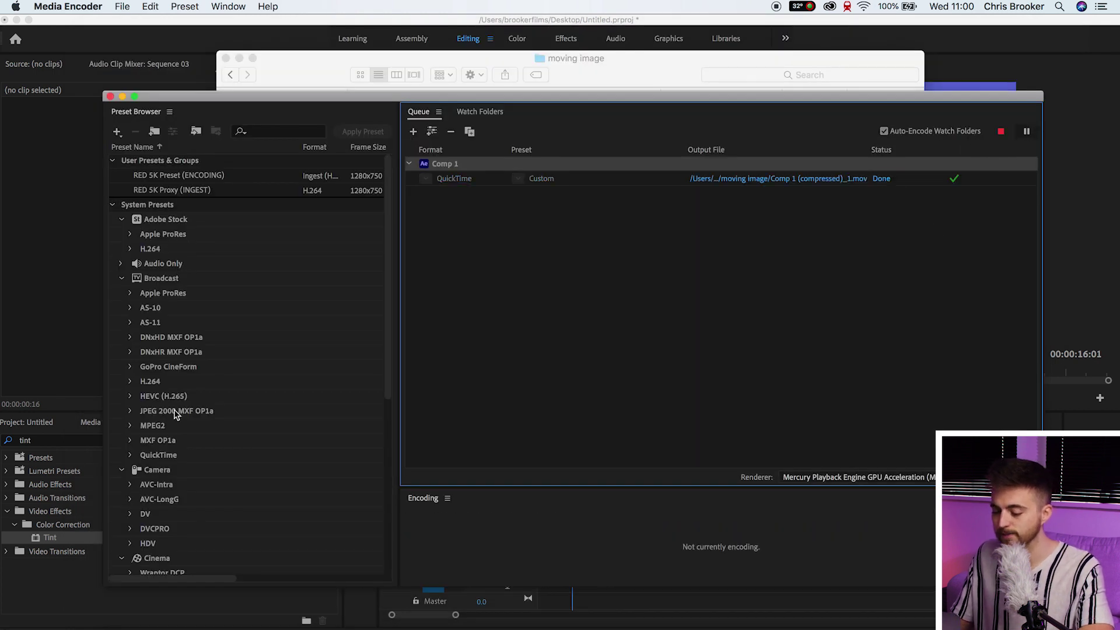
- Check in Finder that Comp 1 (compressed)_1.mov is 21.1 MB versus the other exports
click(129, 627)
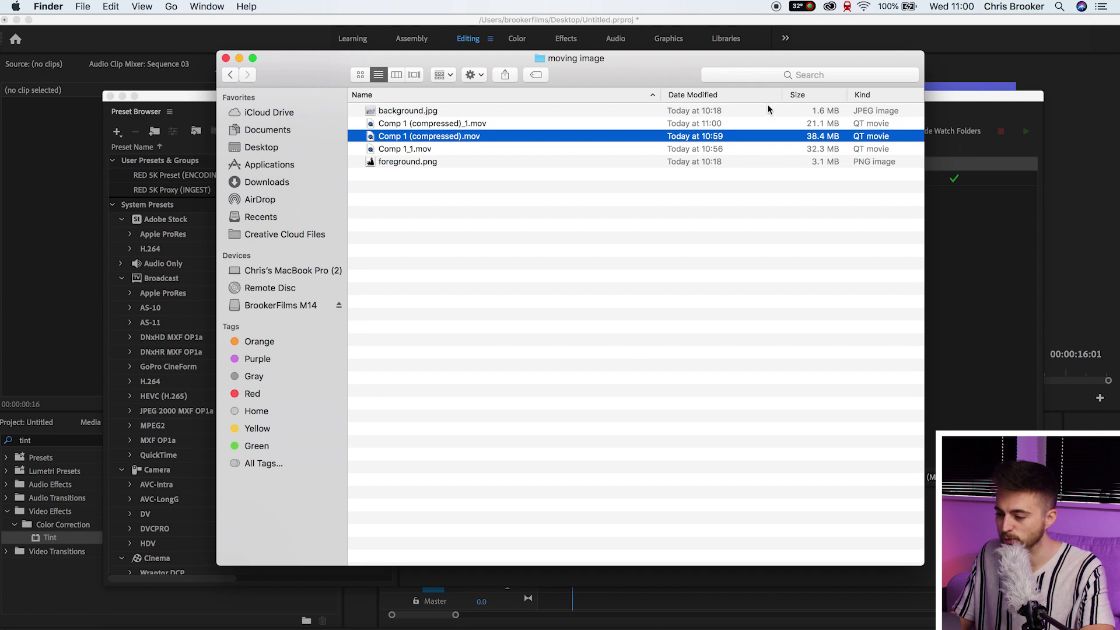
click(450, 124)
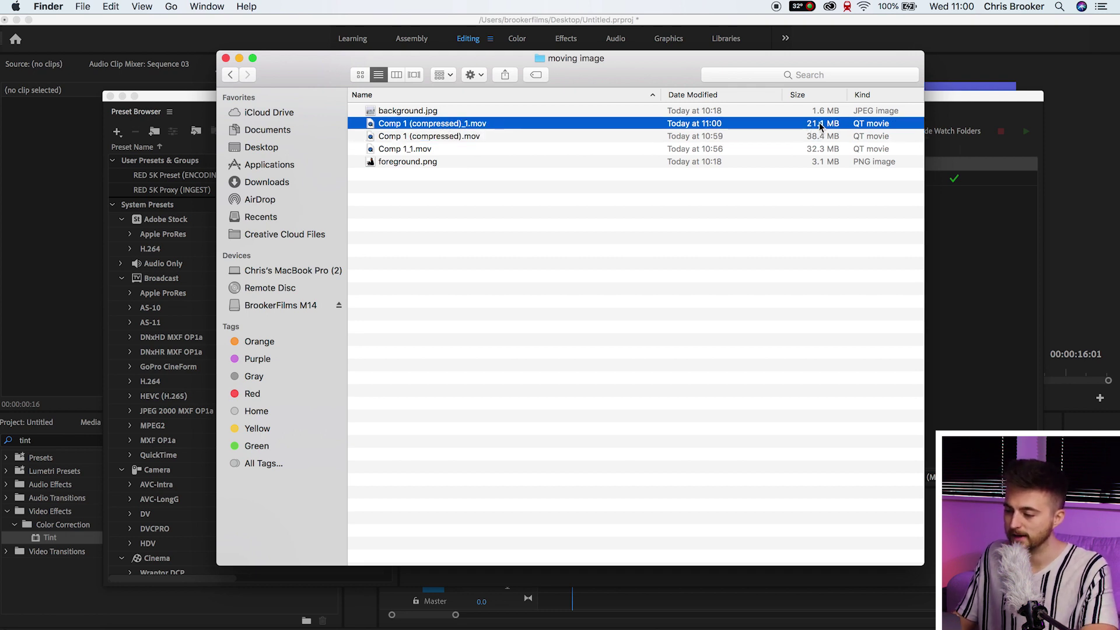
click(535, 136)
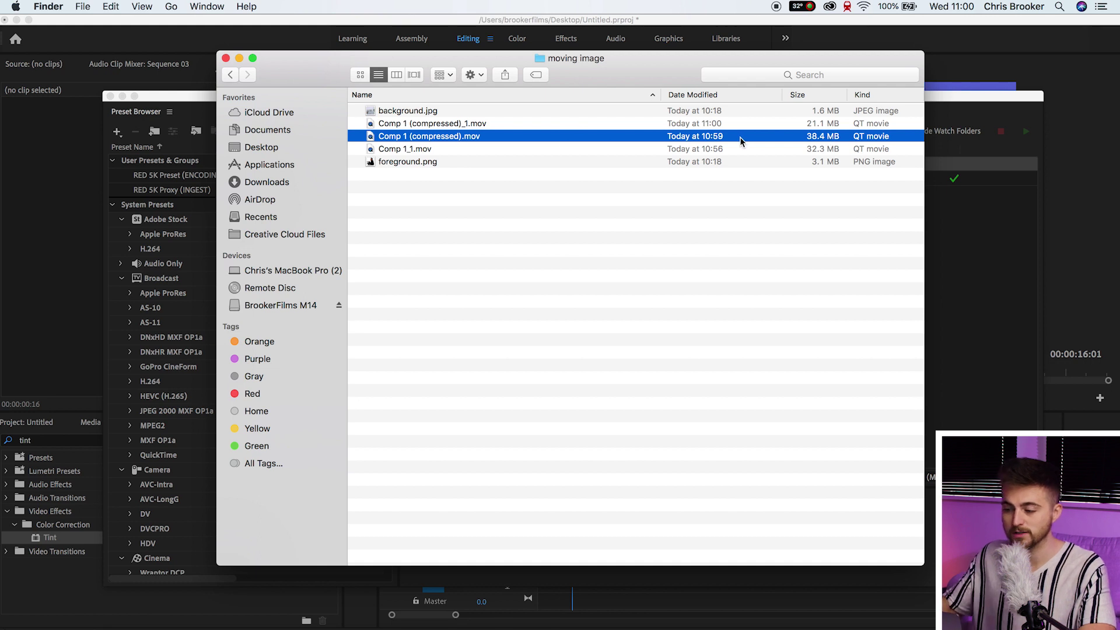
click(754, 150)
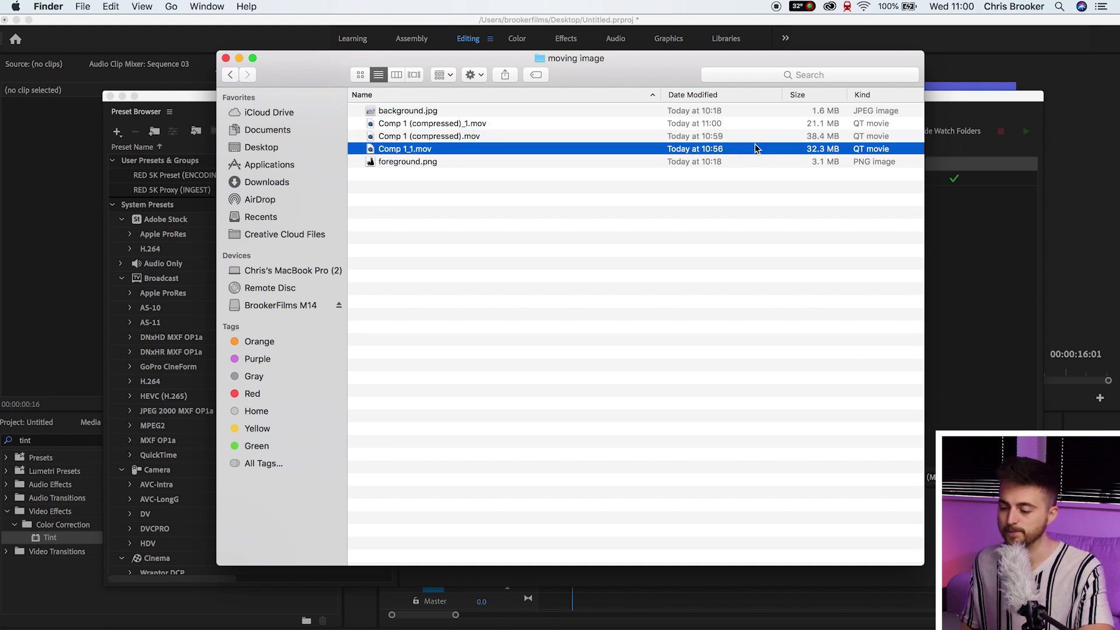
click(781, 125)
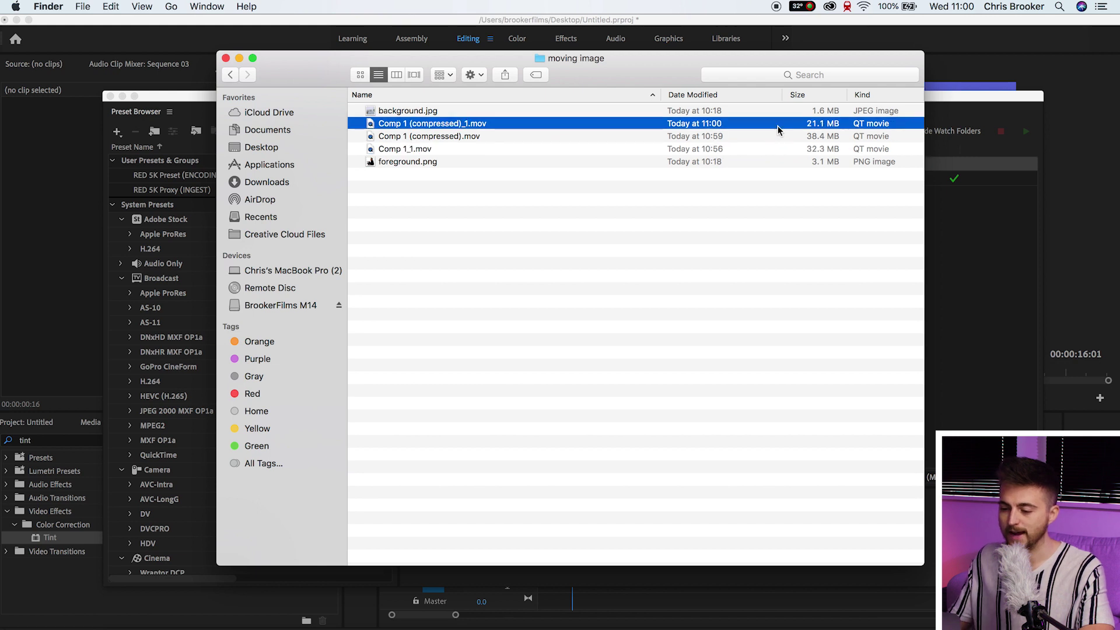
click(111, 96)
- Drag Comp 1 (compressed)_1.mov onto V2 right after the first compressed clip
click(580, 521)
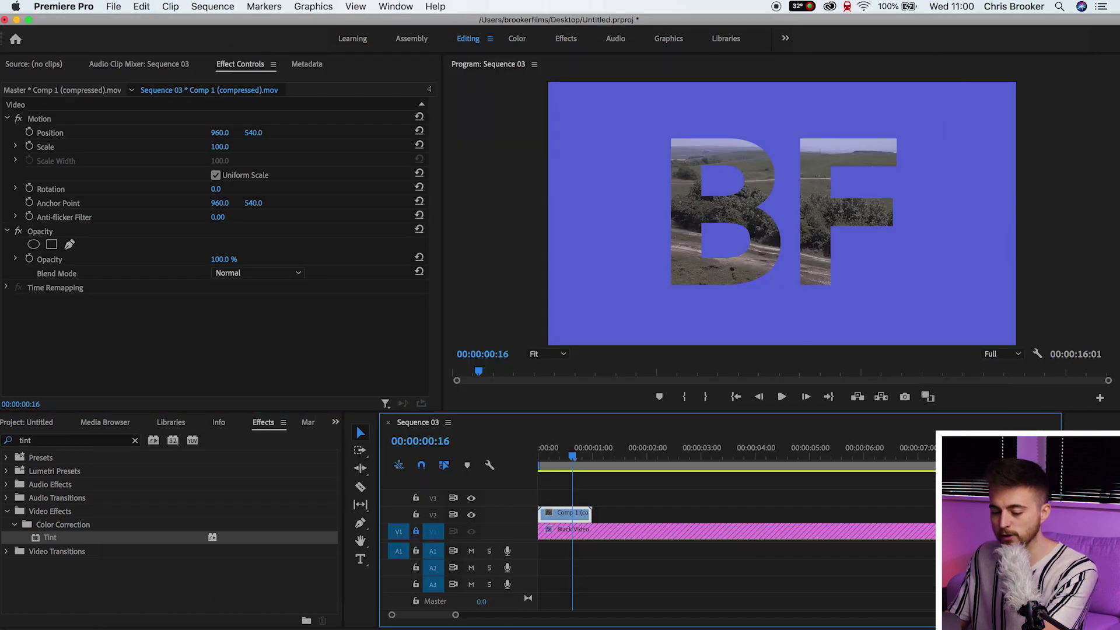
click(128, 625)
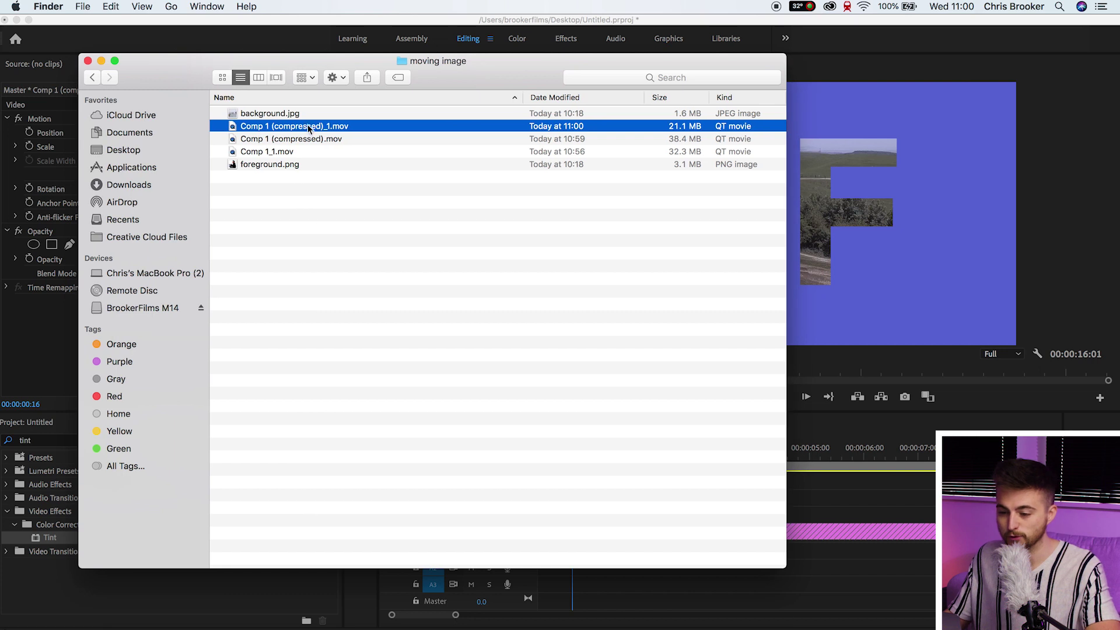
drag(307, 124, 598, 513)
drag(624, 460, 540, 463)
- Jump the playhead back and forth between the two clips to compare both compressed versions
click(650, 458)
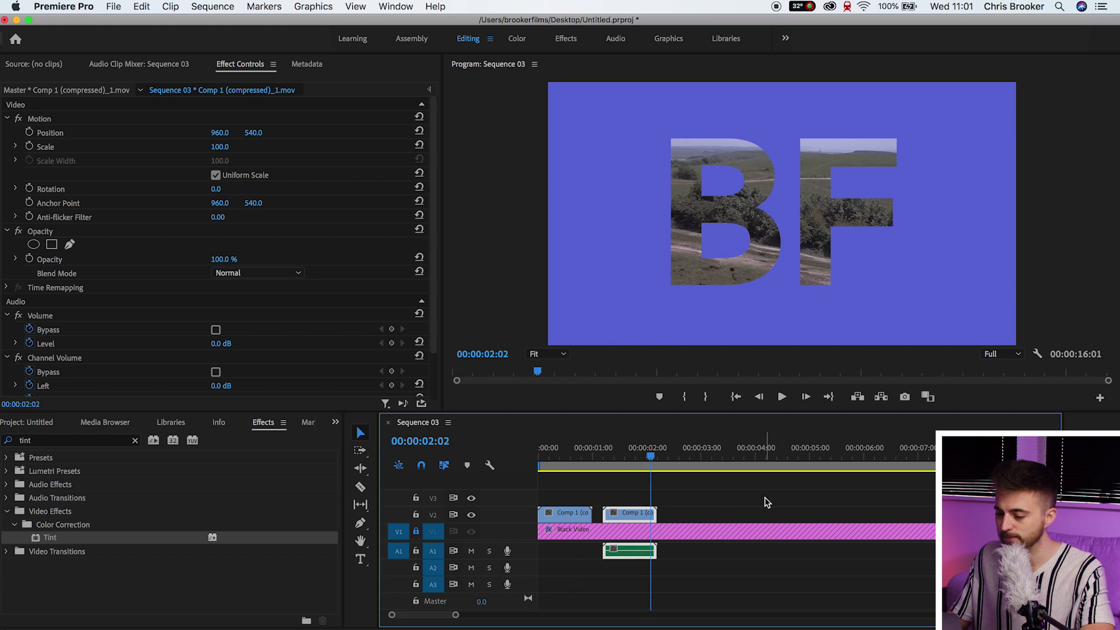
click(767, 502)
click(641, 460)
click(578, 458)
click(635, 456)
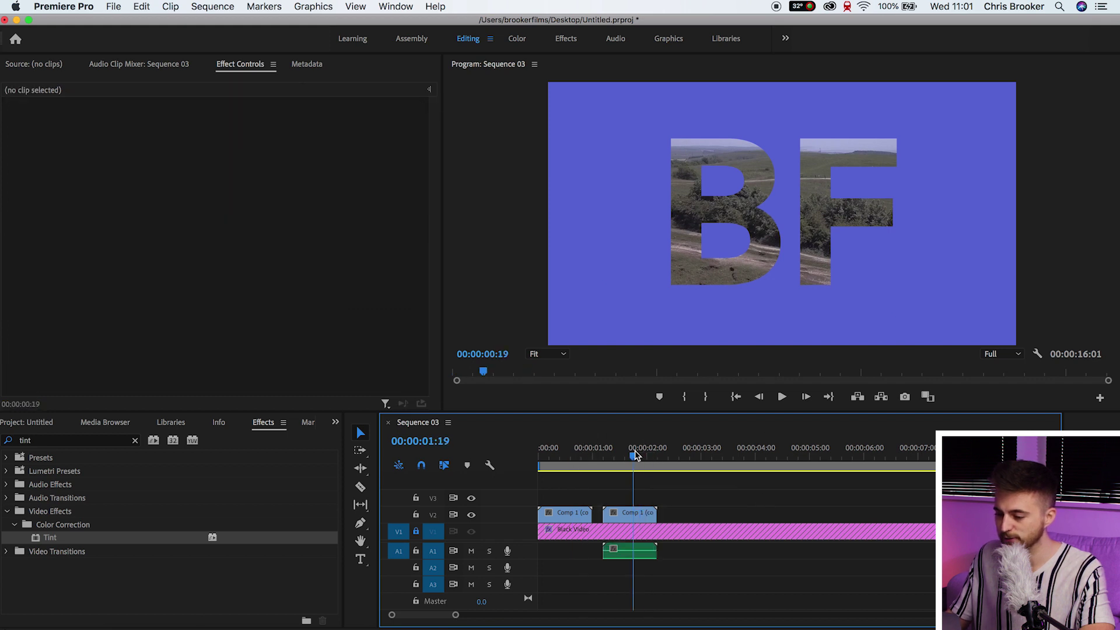
click(577, 455)
click(635, 454)
click(585, 455)
click(633, 454)
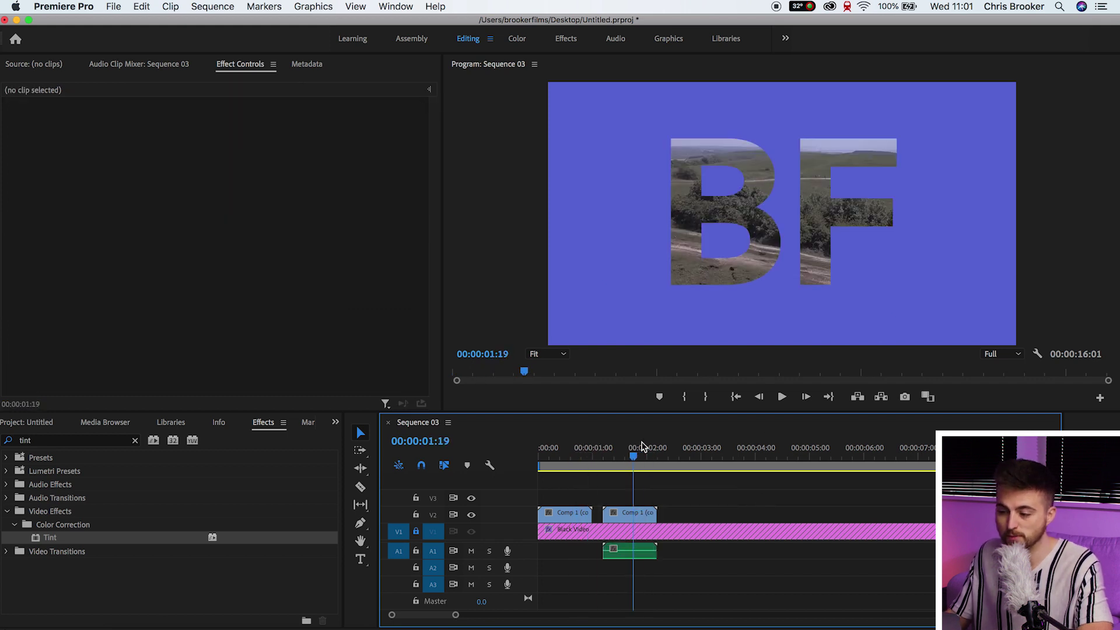